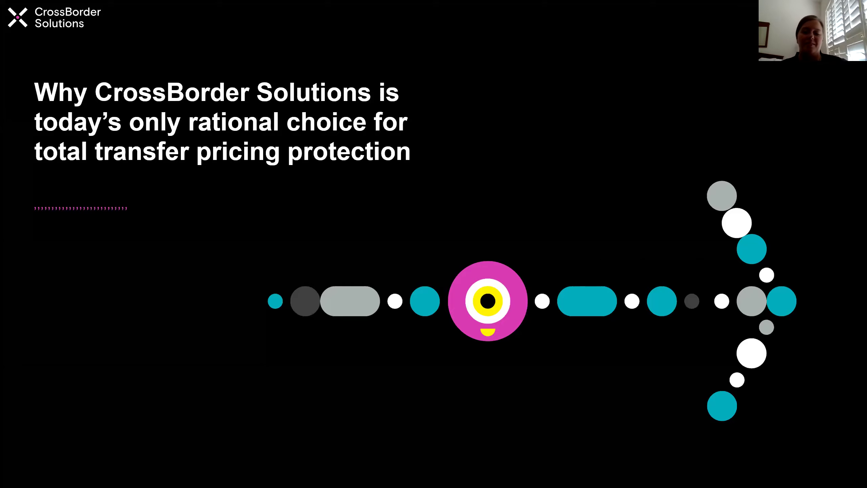
Advance the slideshow to the 'Born from a single line of code' slide.
click(726, 306)
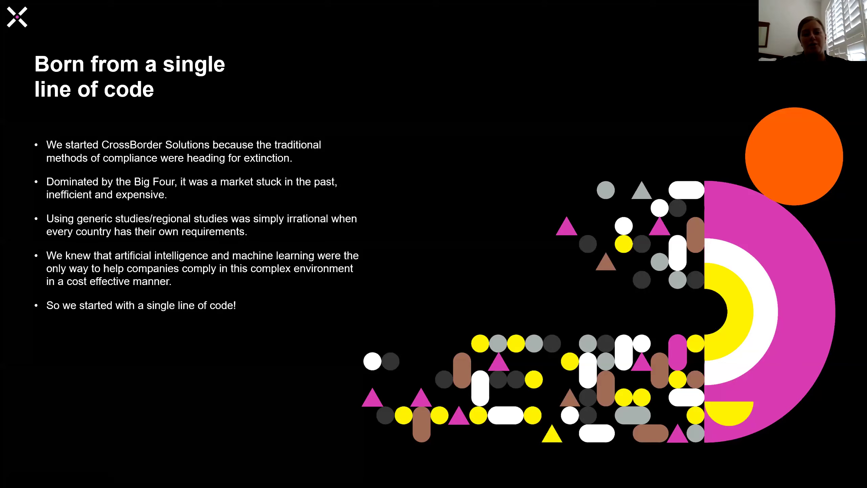
Advance the slideshow to the 'Meet Fiona, your transfer pricing companion' slide.
click(741, 251)
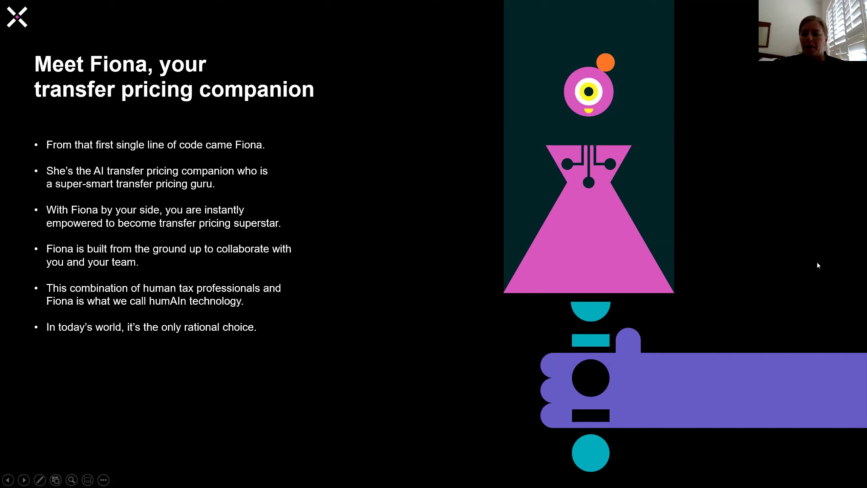
Advance the presentation to the 'Where I came from and where you should go' slide.
key(Right)
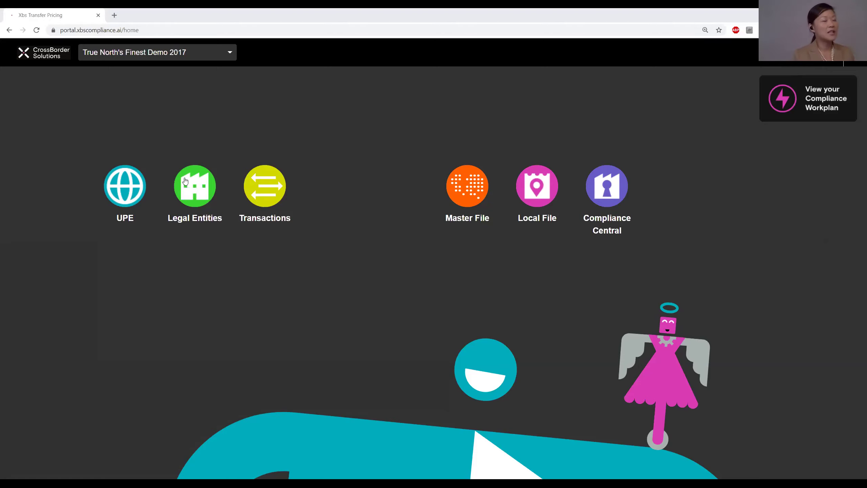
Open TNF Canada's Statement of Facts from page 2 of the Legal Entities list.
click(202, 188)
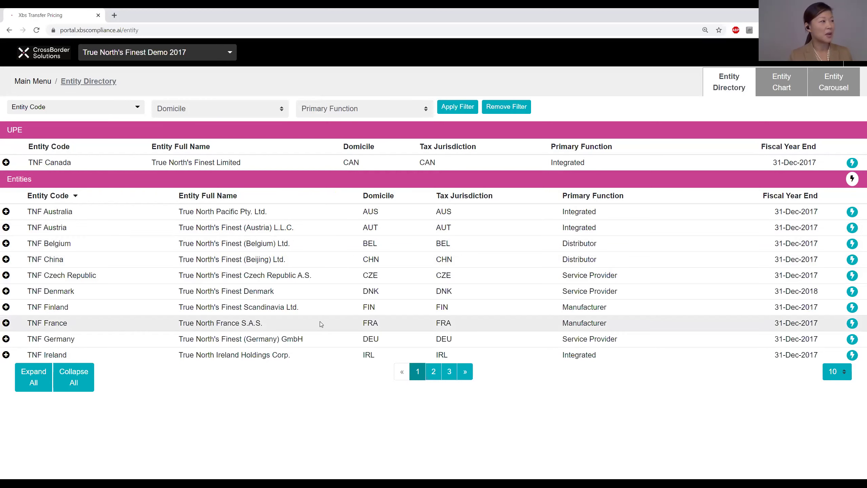
click(431, 378)
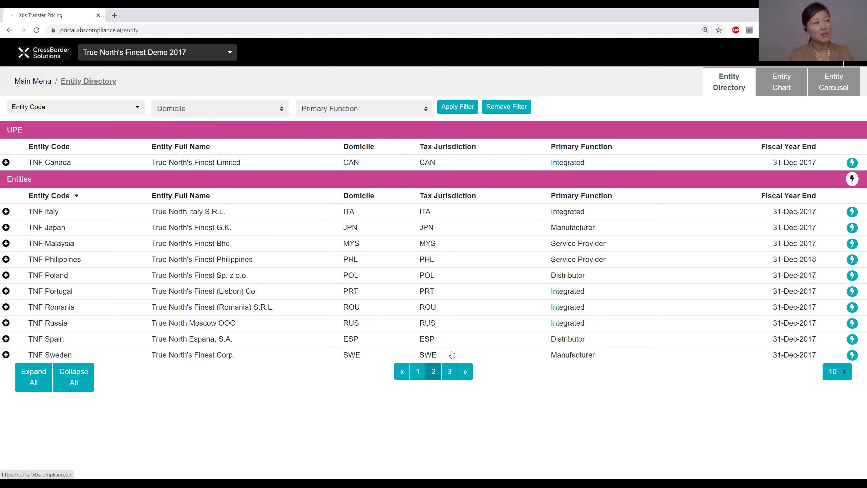
click(853, 163)
click(807, 215)
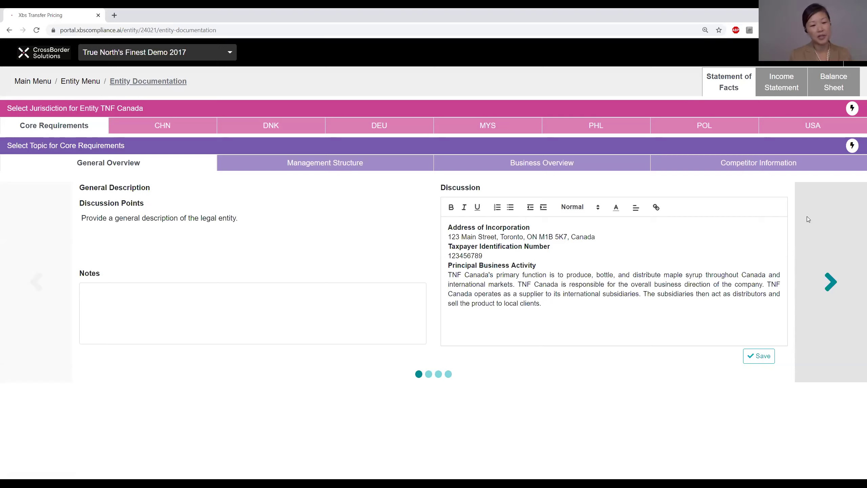
Step through TNF Canada's CHN, DNK, DEU and MYS jurisdiction requirement tabs.
click(180, 132)
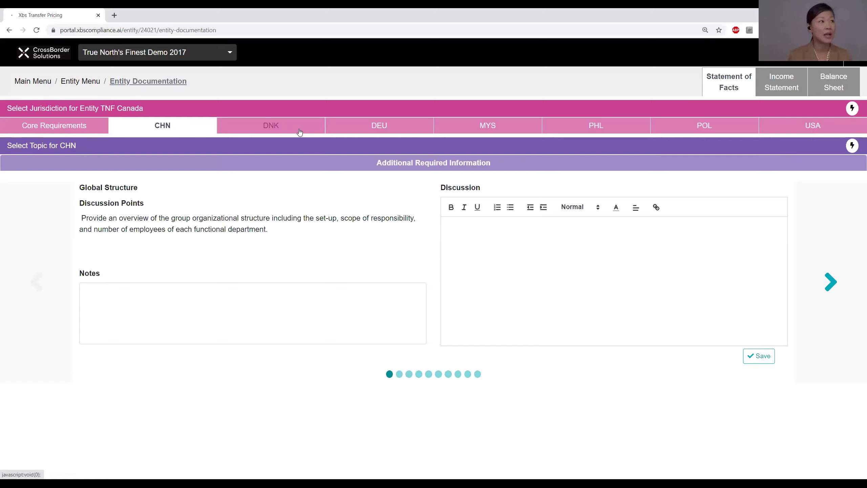
click(300, 132)
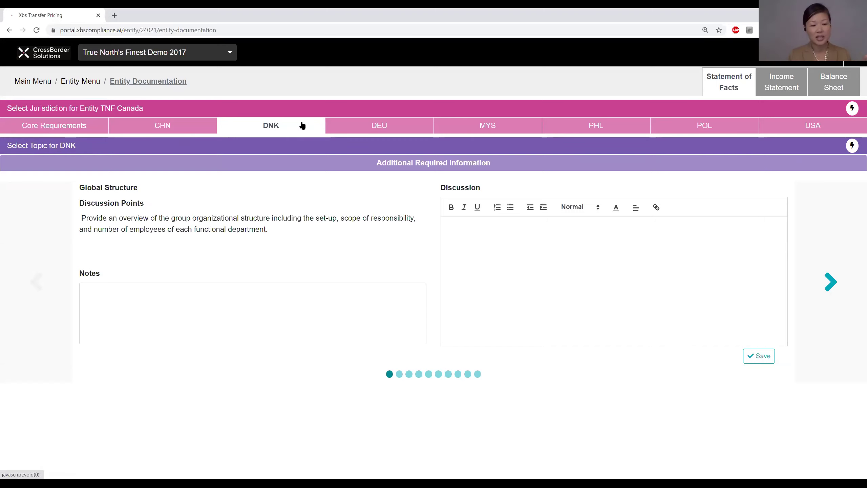
click(375, 127)
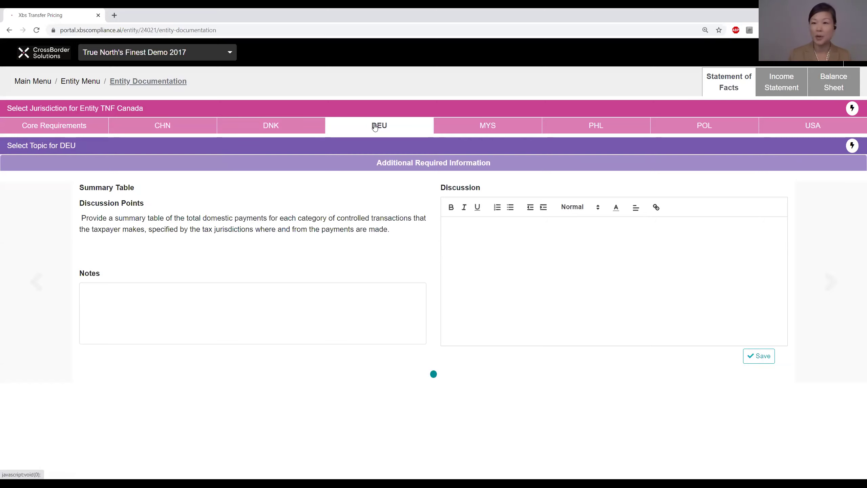
click(515, 132)
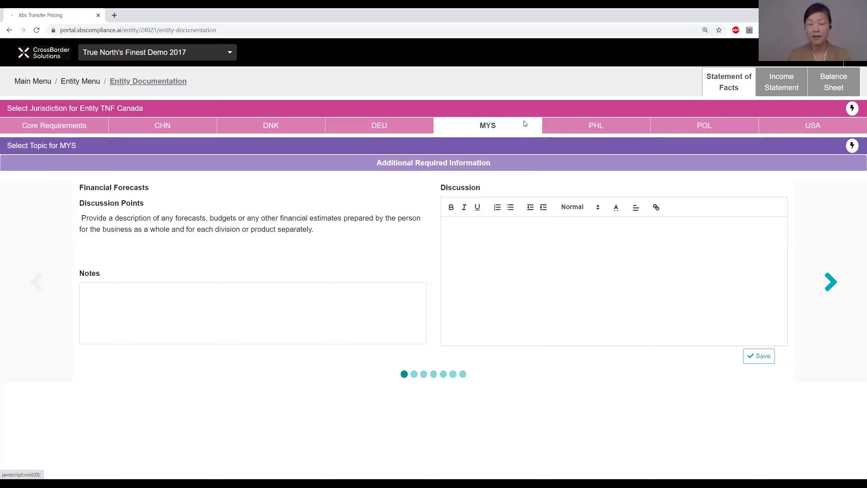
View the PHL and POL requirements, then return to TNF Canada's Entity Menu.
click(624, 132)
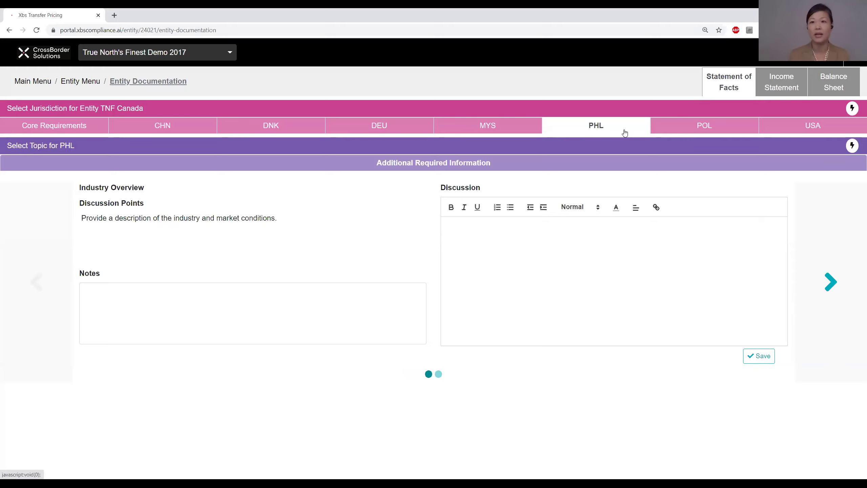
click(711, 124)
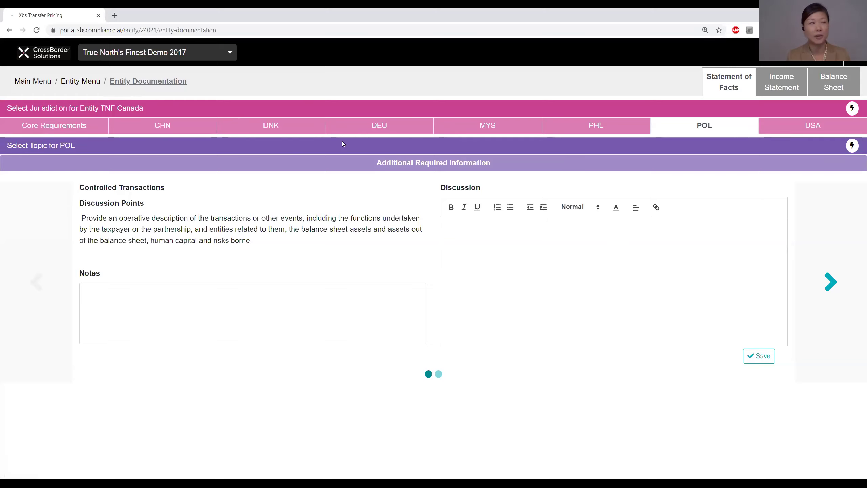
click(81, 82)
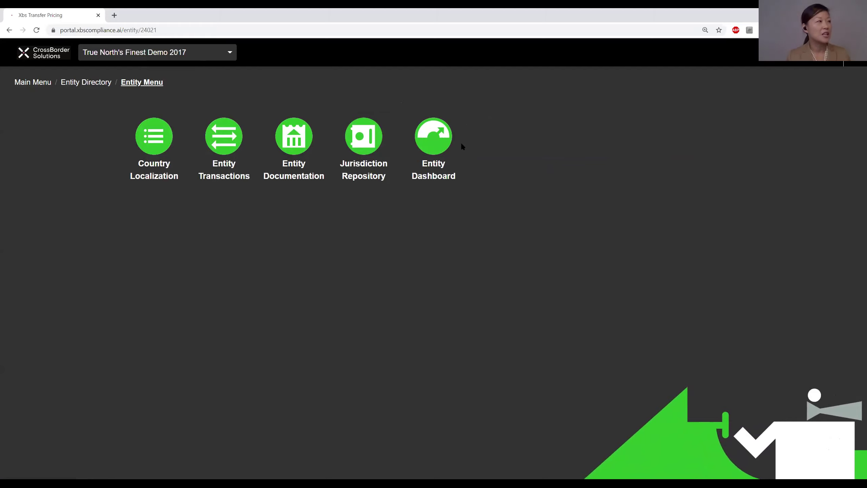
Go back to the main menu and enter the Local File menu.
click(18, 83)
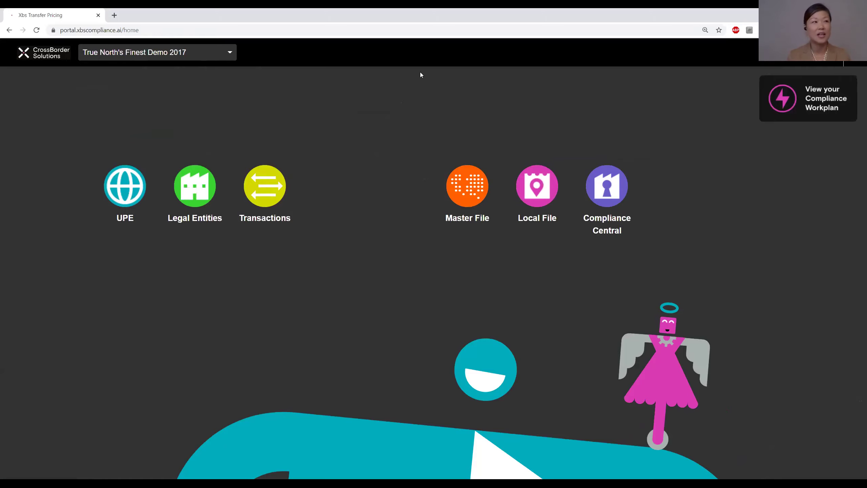
click(549, 199)
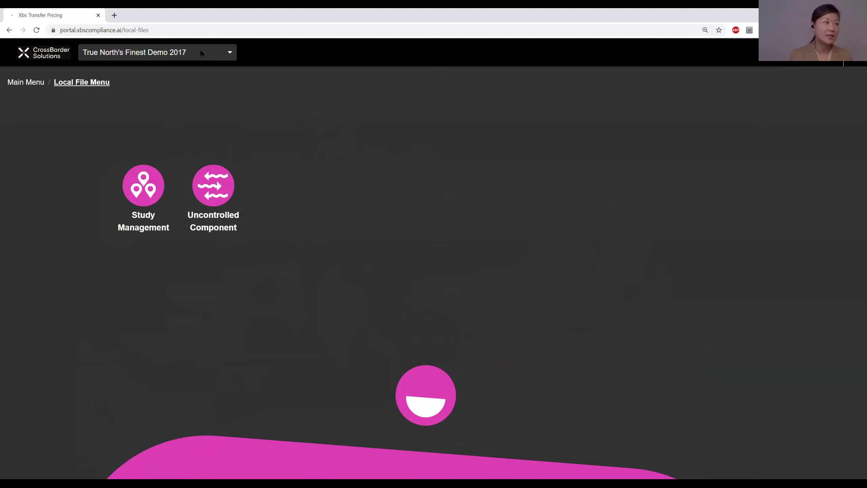
Open TPU Study Sample as the current study from page 2 of Study Management.
click(150, 188)
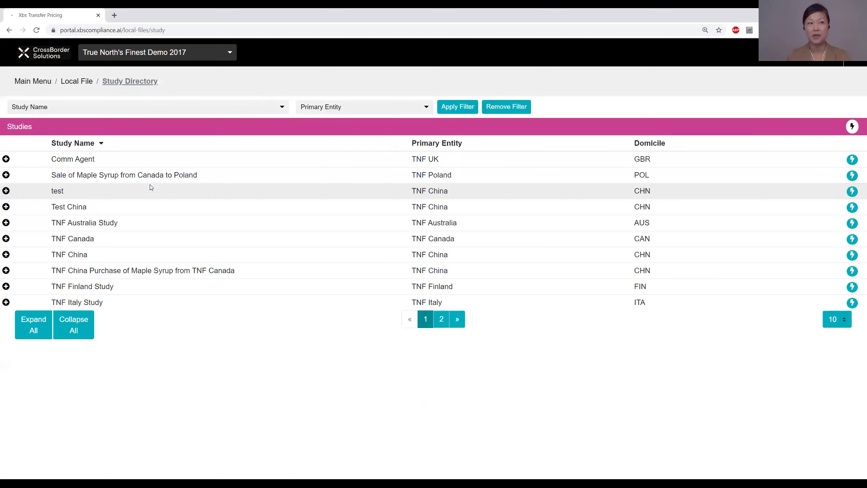
click(441, 326)
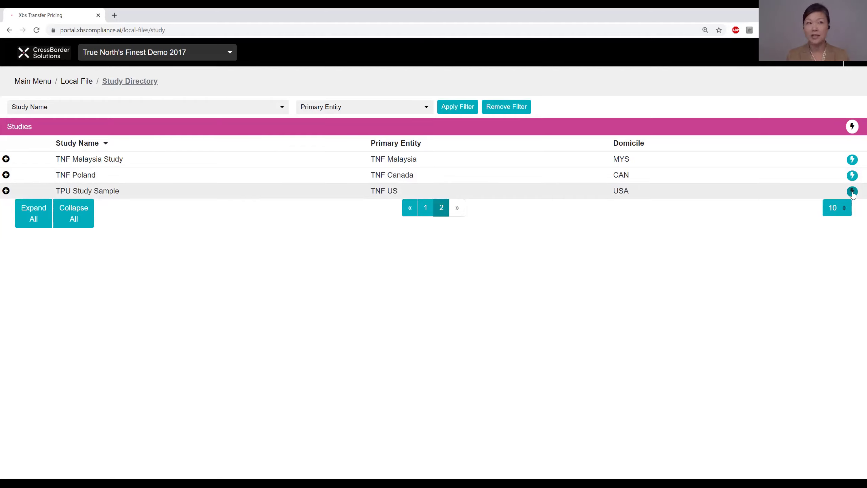
click(853, 192)
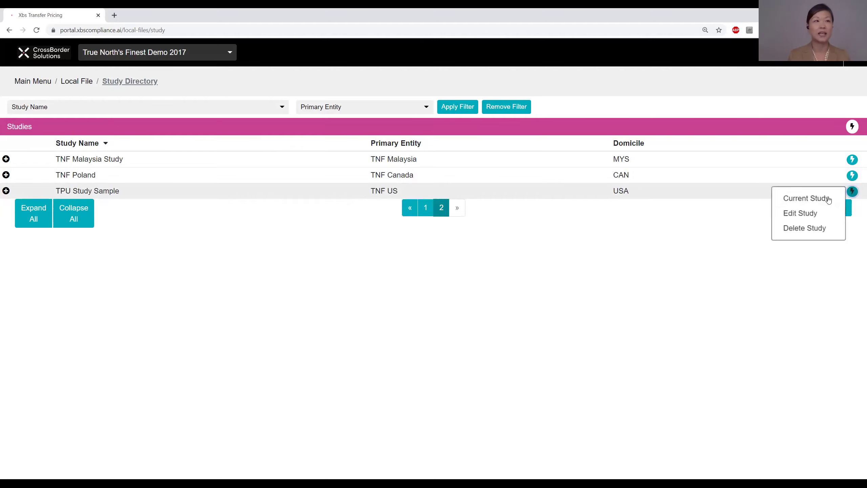
click(797, 200)
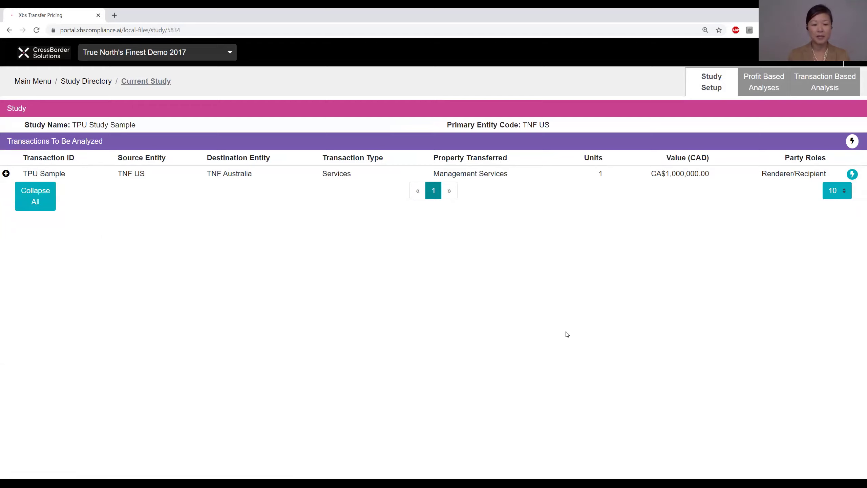
Open the TPU Sample Tx analysis as the Current PBA from the study's profit-based analyses.
click(769, 89)
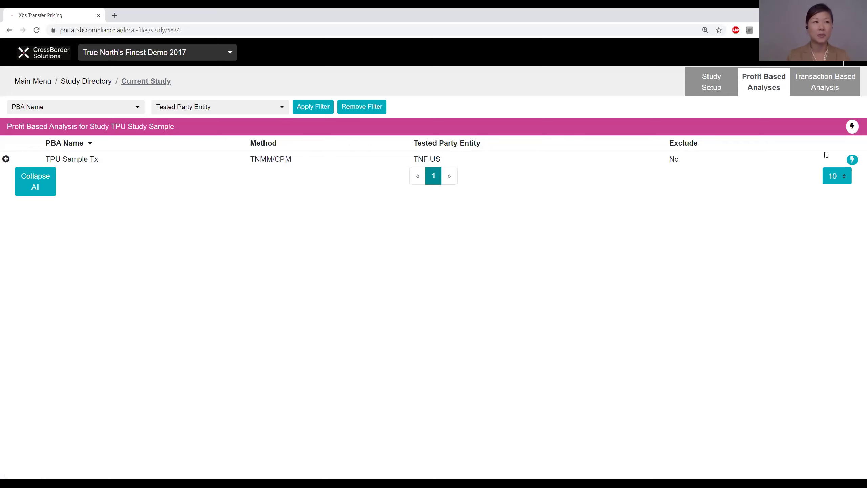
click(852, 159)
click(833, 181)
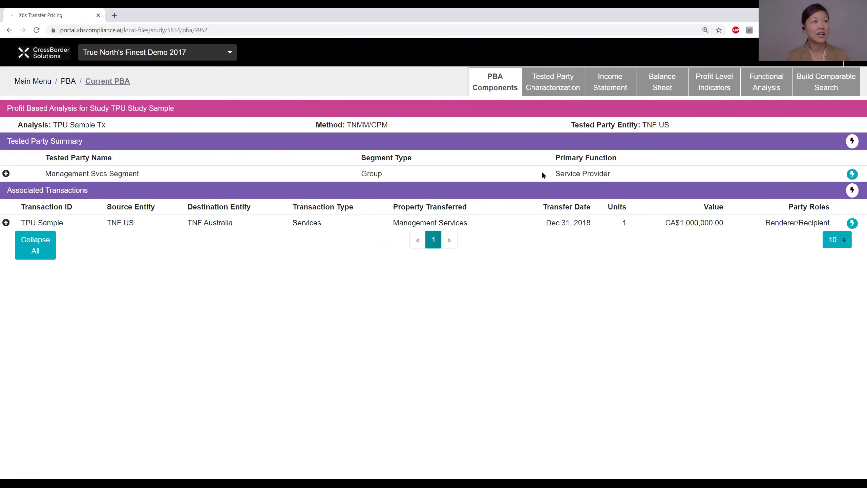
Show TPU Sample Tx's Functional Analysis and review, then close, Executive Management's description.
click(770, 85)
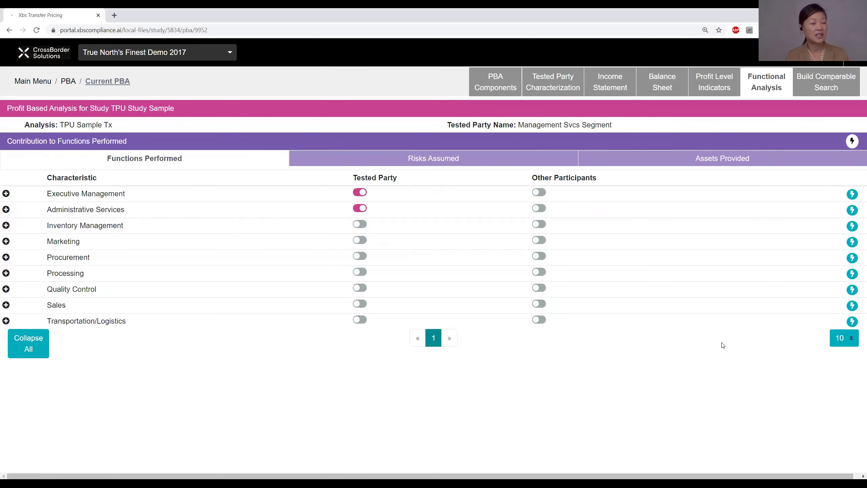
click(853, 194)
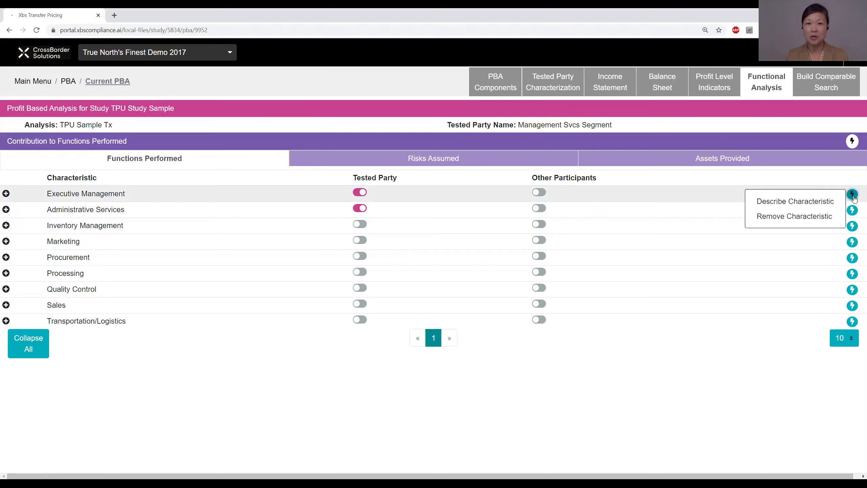
click(823, 203)
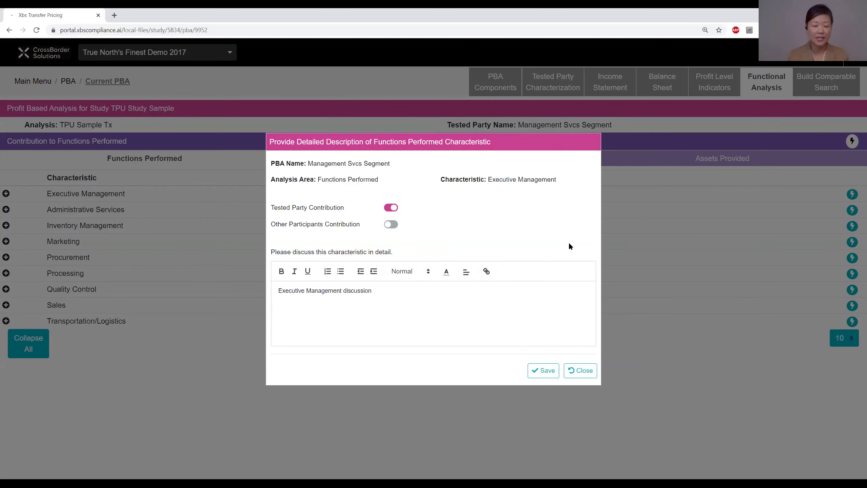
click(580, 370)
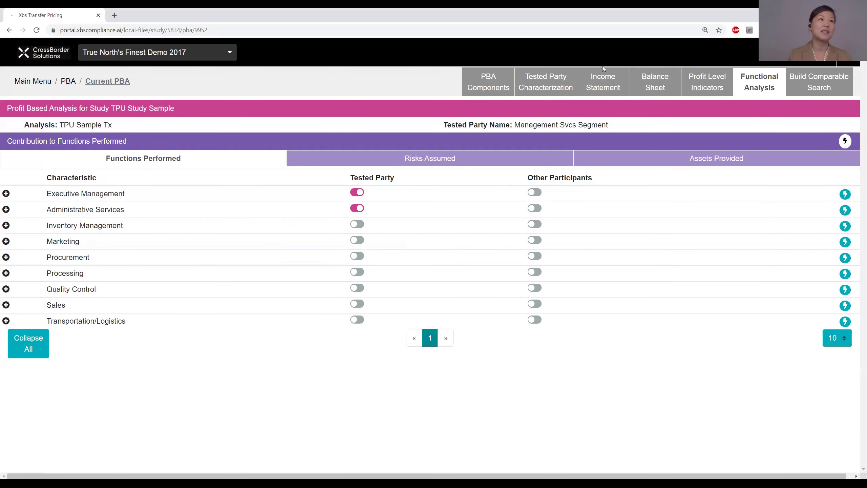
Show TPU Sample Tx's characterization: Administrative Back Office BPO and Management Consulting Services classifications.
click(561, 90)
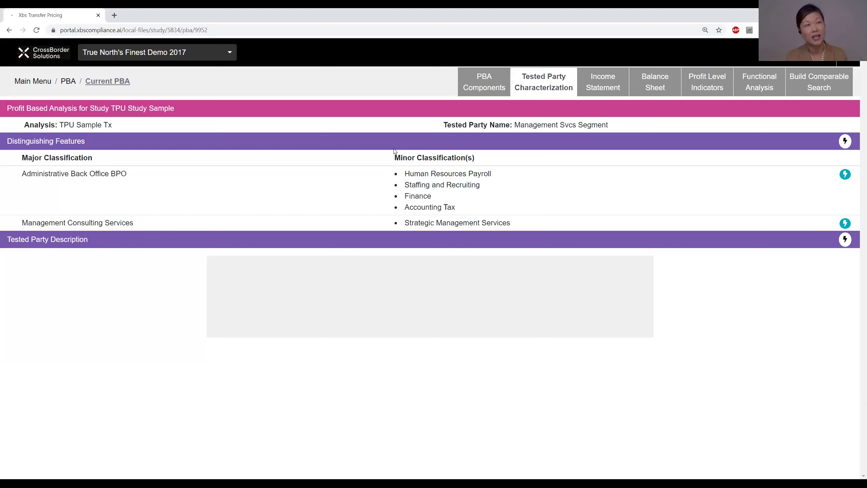
Display the Build Comparable Search page listing Australia and United States searches.
click(836, 88)
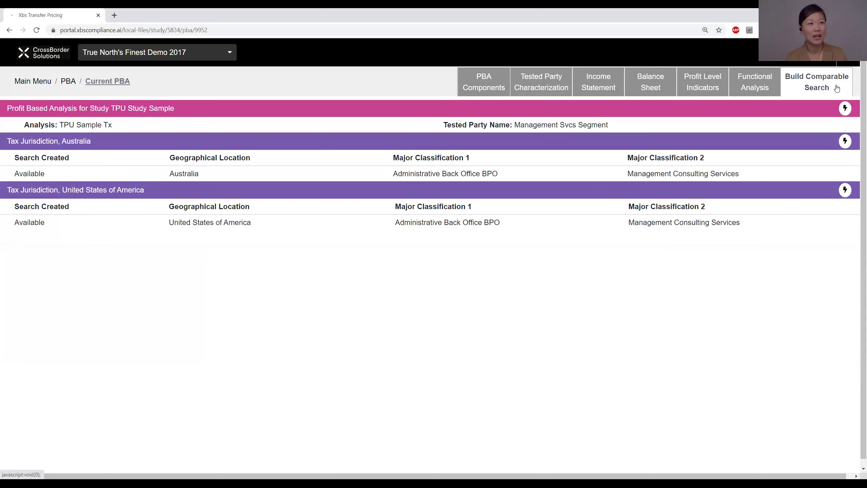
Tune the United States comparable search: 57 comps after exclusion, five PLI evaluation instances.
click(845, 190)
click(813, 197)
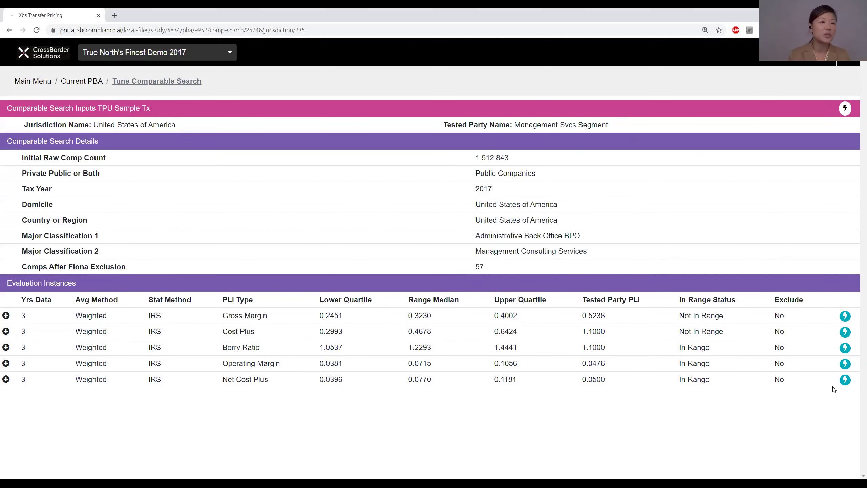
Build the Net Cost Plus range: 3-year weighted IRS method, 57 comps remaining.
click(844, 380)
click(811, 385)
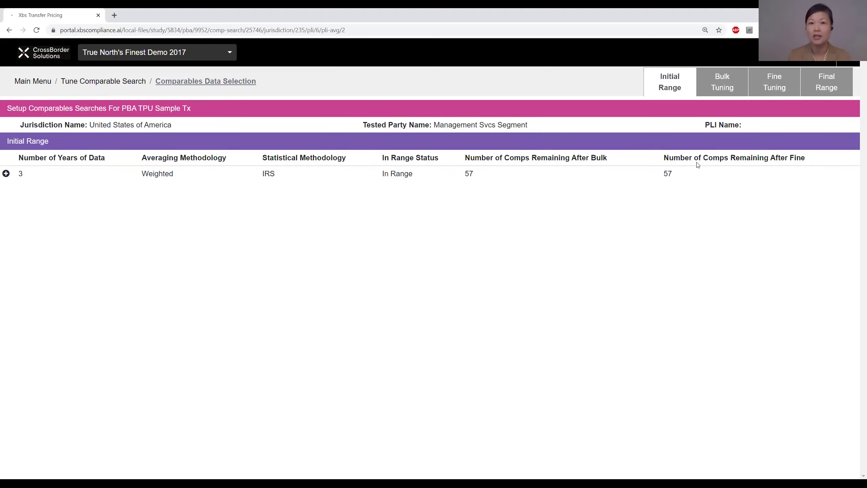
Go to Fine Tuning and review the Potential Comps ranked by three-year average.
click(774, 83)
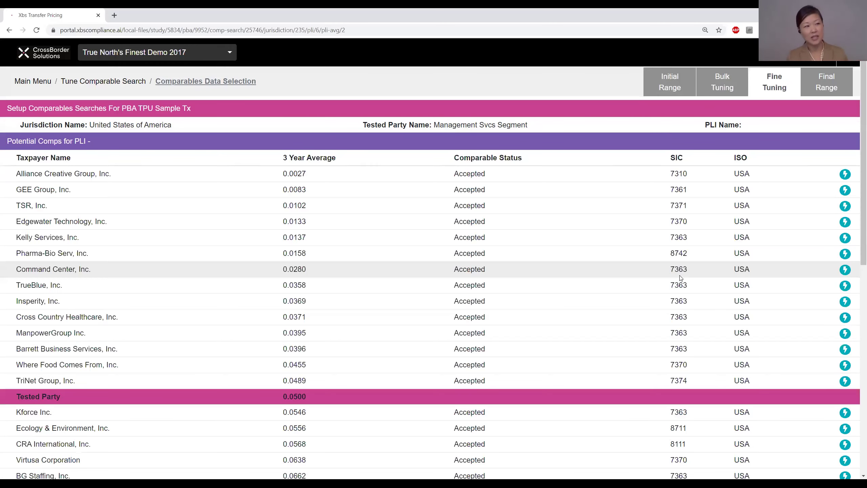
scroll(682, 280, down, 3)
scroll(680, 278, down, 1)
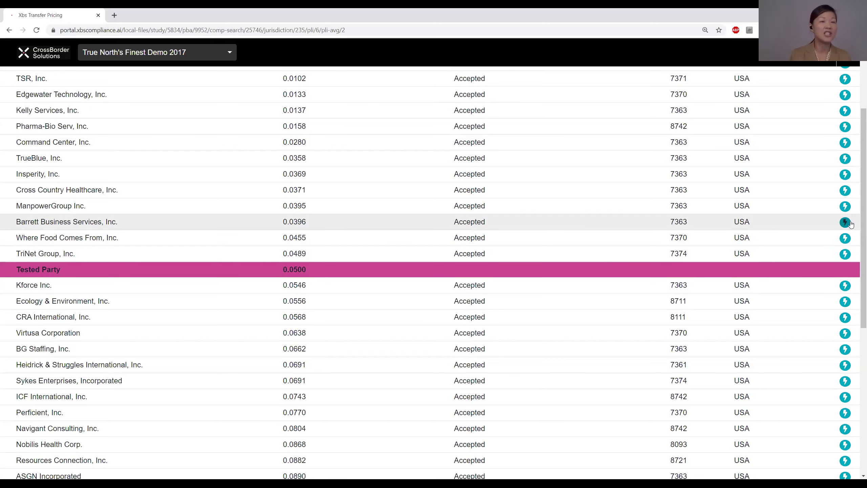
mouse_move(851, 224)
click(819, 228)
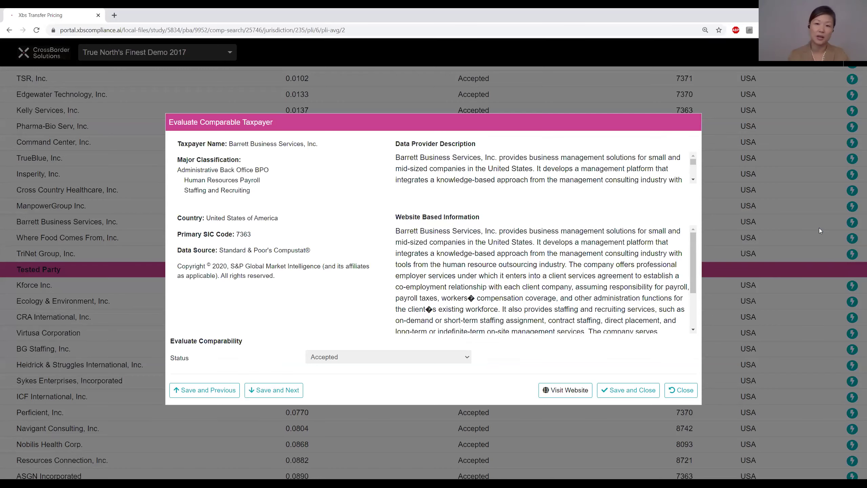
click(681, 391)
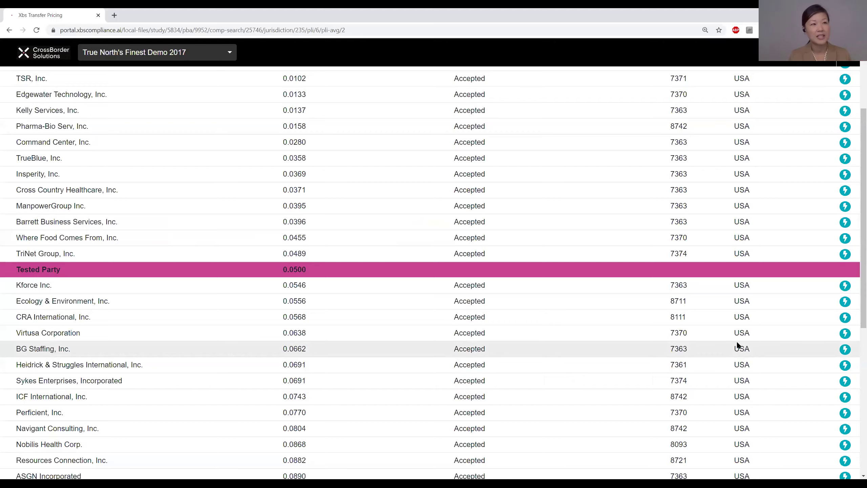
scroll(737, 344, up, 4)
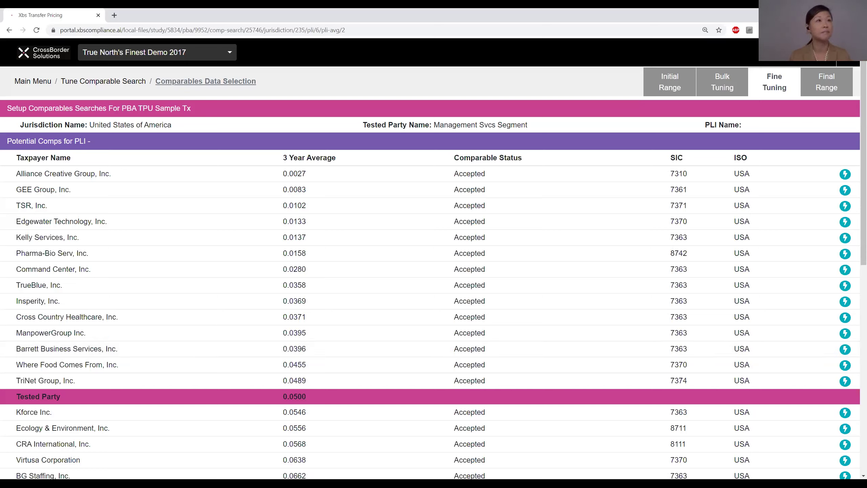
Return to the home page and open Compliance Central's local documentation for 26 countries.
click(33, 81)
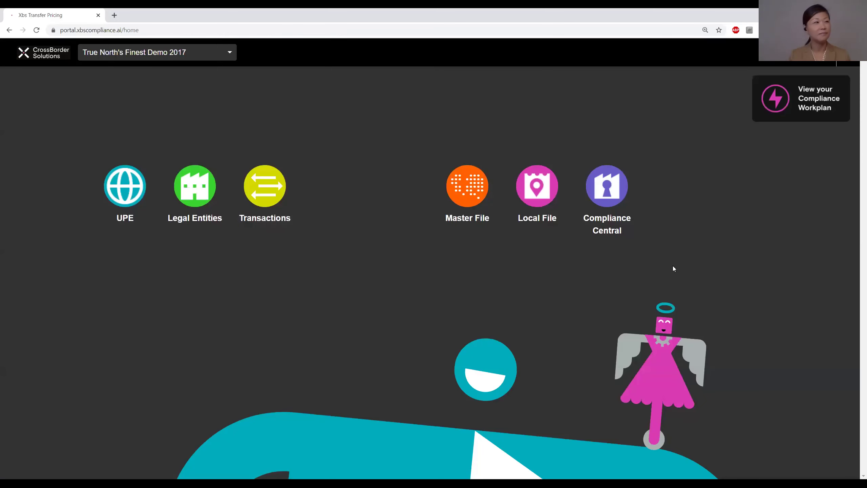
click(613, 192)
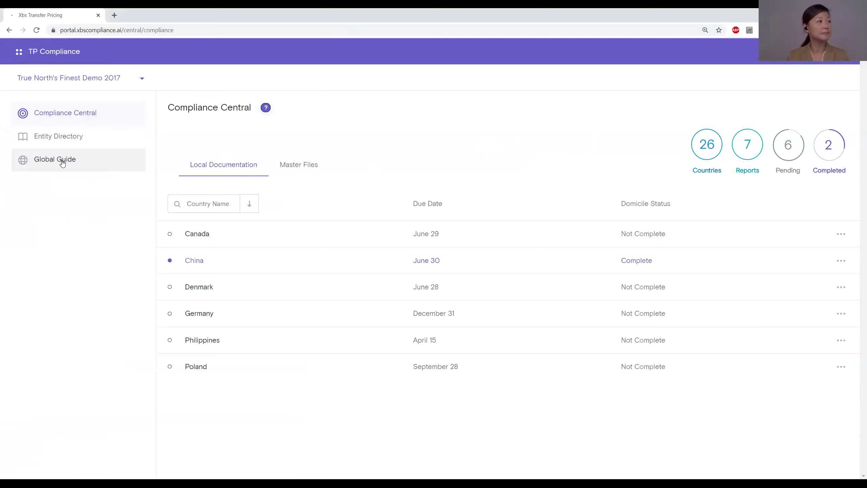
Reveal the Global Guide description summarising each country's transfer pricing rules for this tax year.
mouse_move(62, 163)
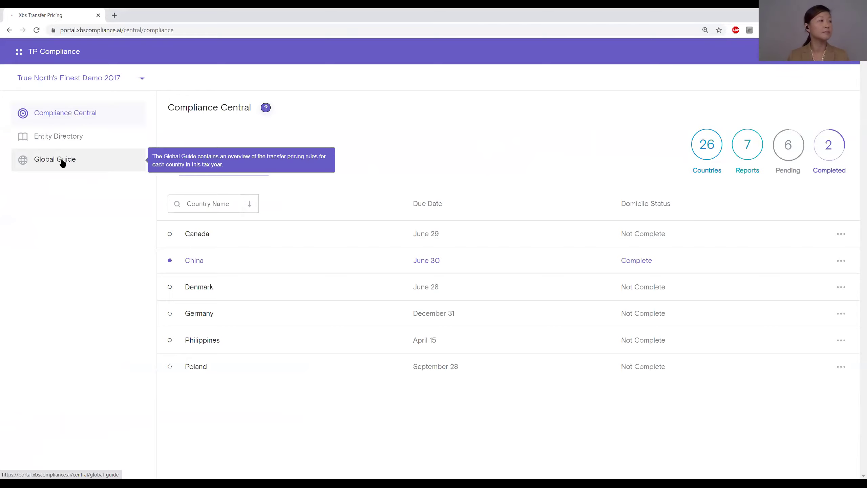
Open the Global Guide, view Australia's Country Guide (OECD Plus), and expand the Audit Risk topic list.
click(62, 163)
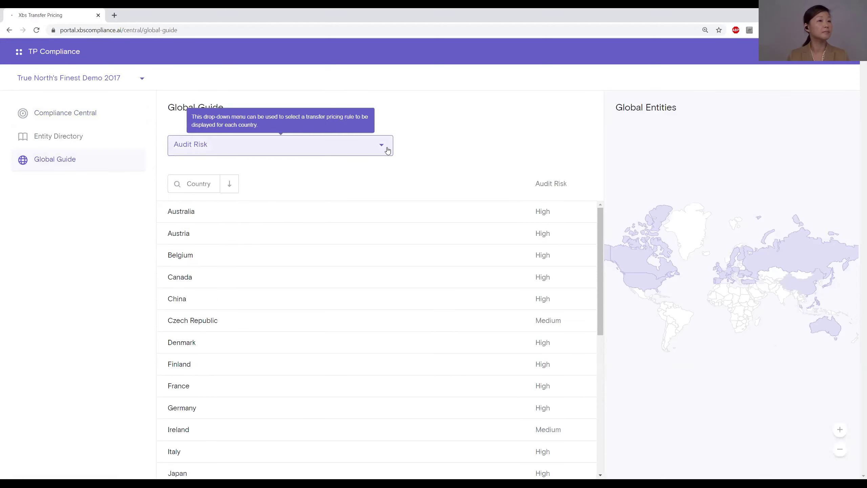
click(336, 213)
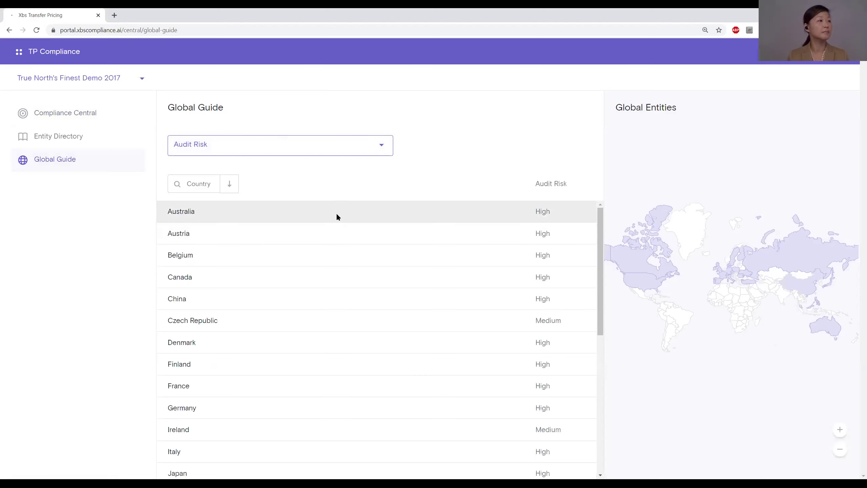
click(358, 214)
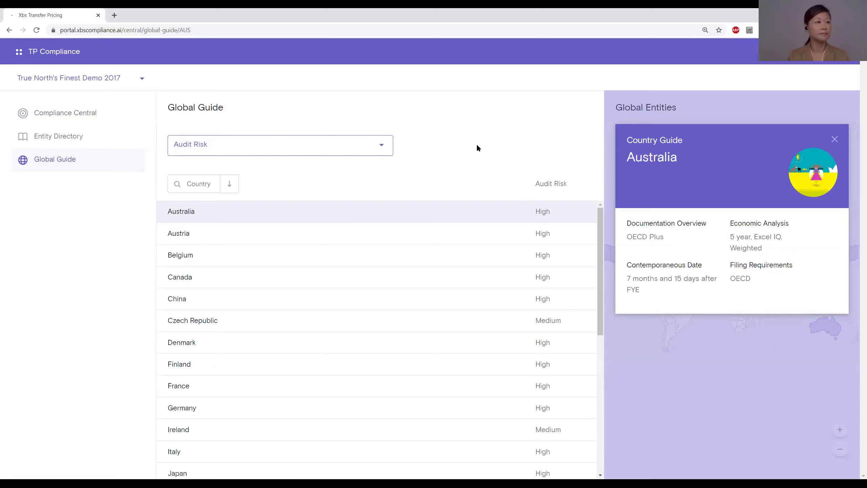
click(380, 150)
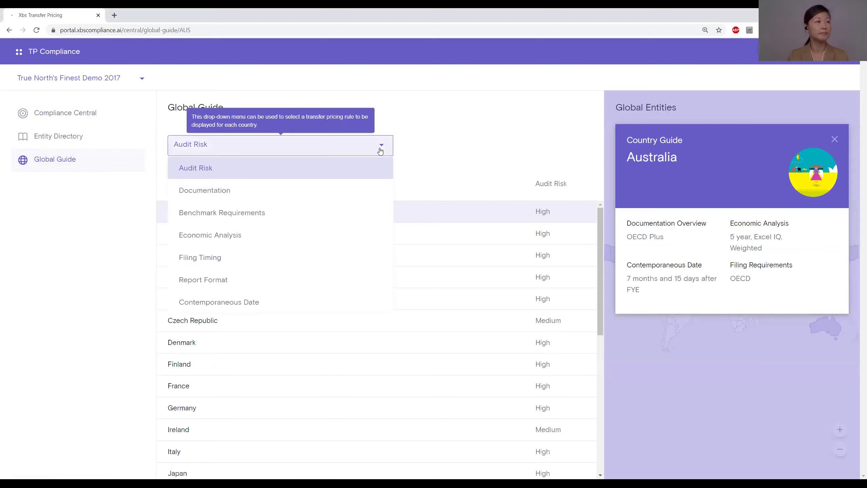
Compare countries by Benchmark Requirements, e.g. Australia Local Preferred, Belgium Regional.
click(361, 214)
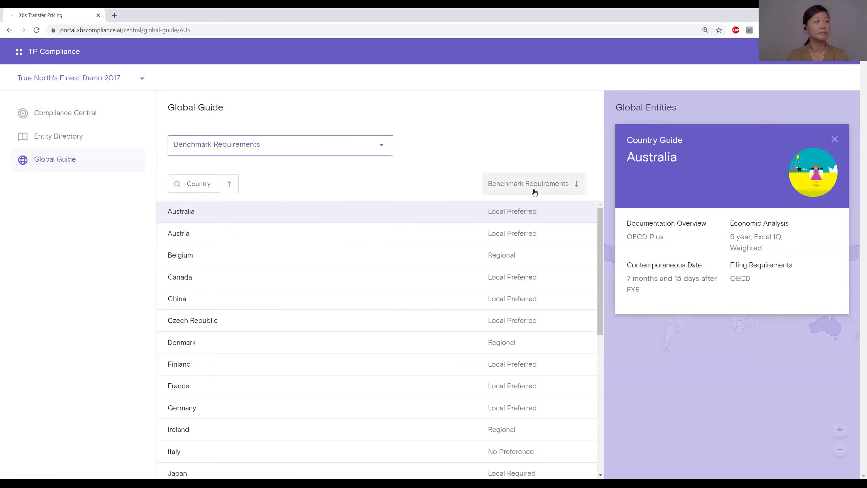
Open TNF Canada's dashboard from the Entity Directory's ownership hierarchy tree.
click(53, 139)
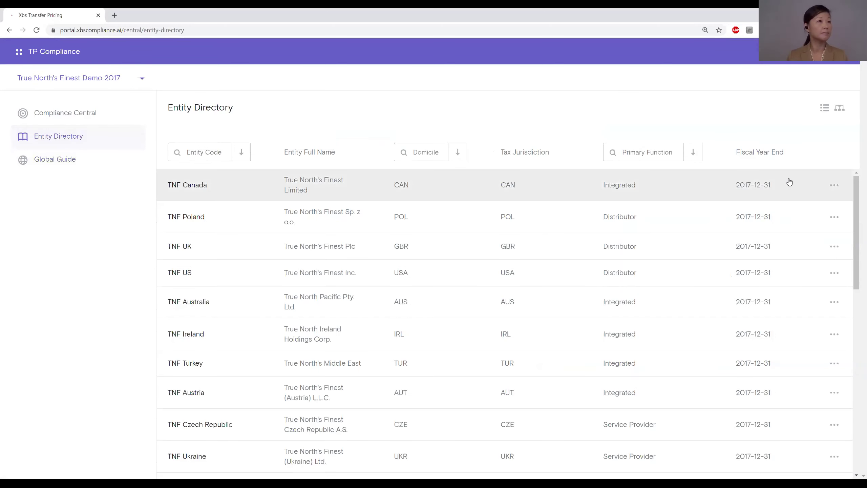
click(840, 109)
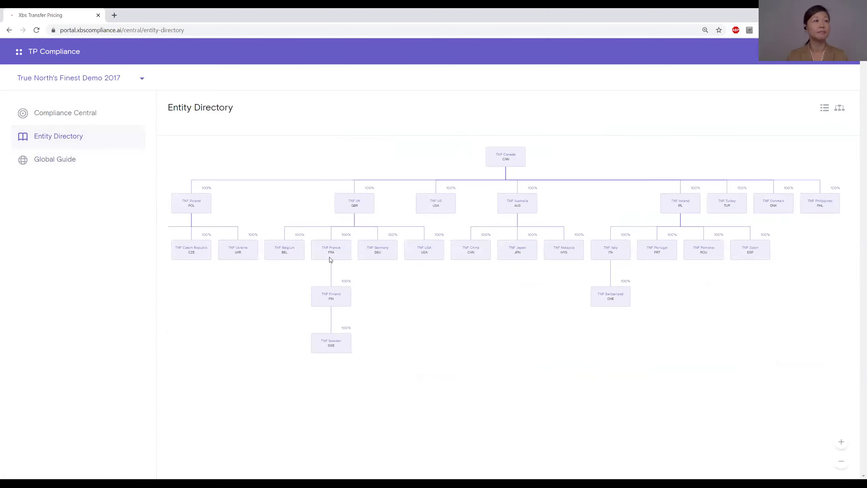
click(508, 164)
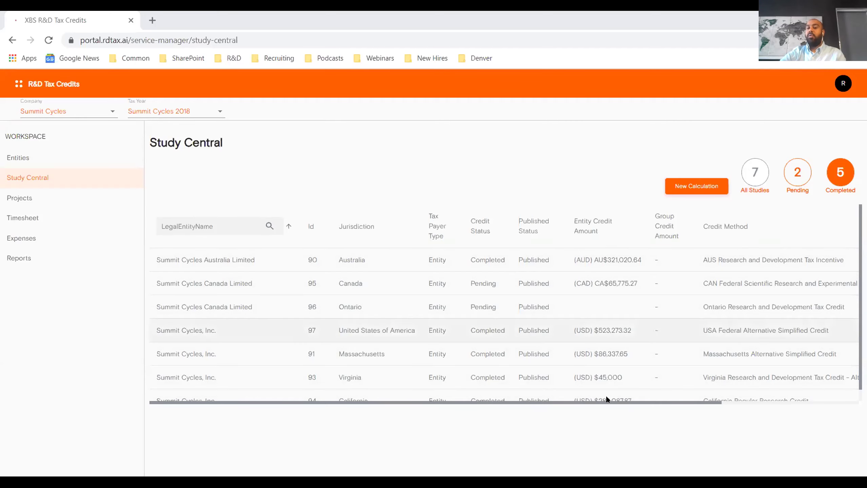
drag(611, 402, 720, 405)
scroll(720, 405, right, 3)
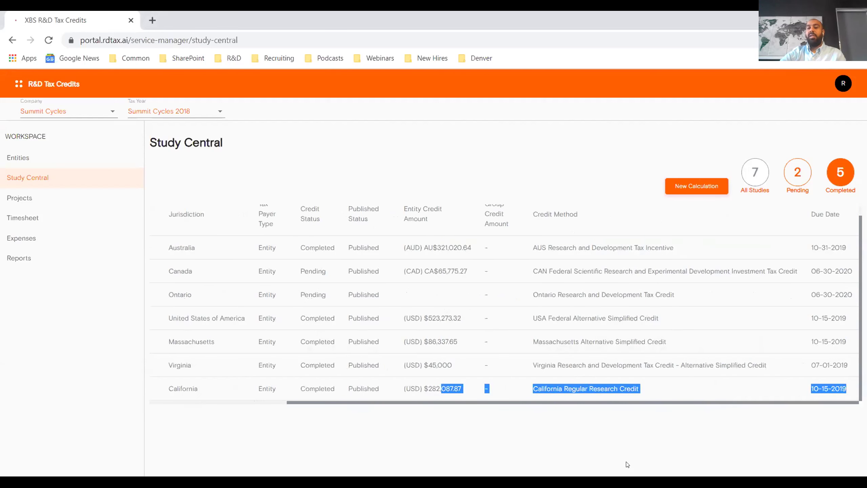
click(625, 444)
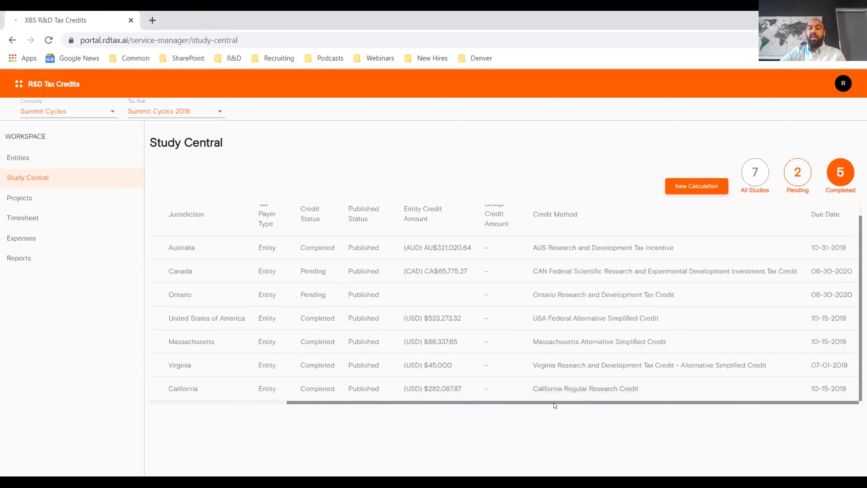
drag(553, 403, 365, 407)
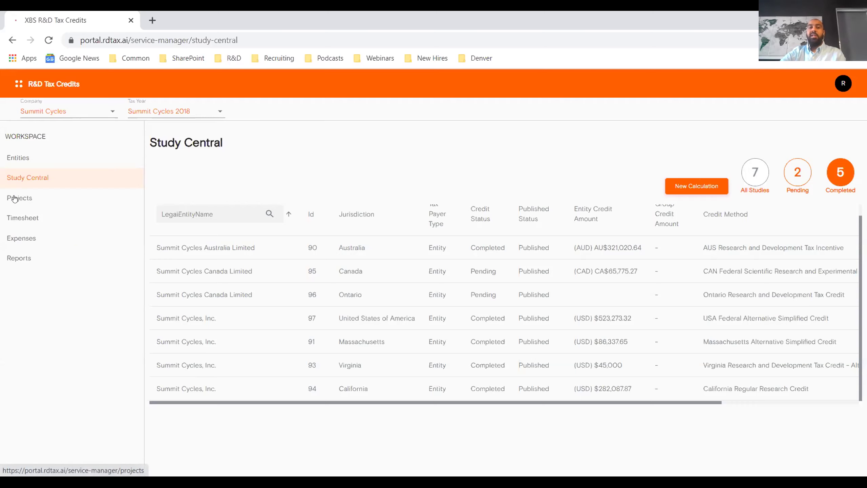
Filter the Projects list to Summit Cycles Canada Limited, leaving only Brake Pad Development.
click(14, 198)
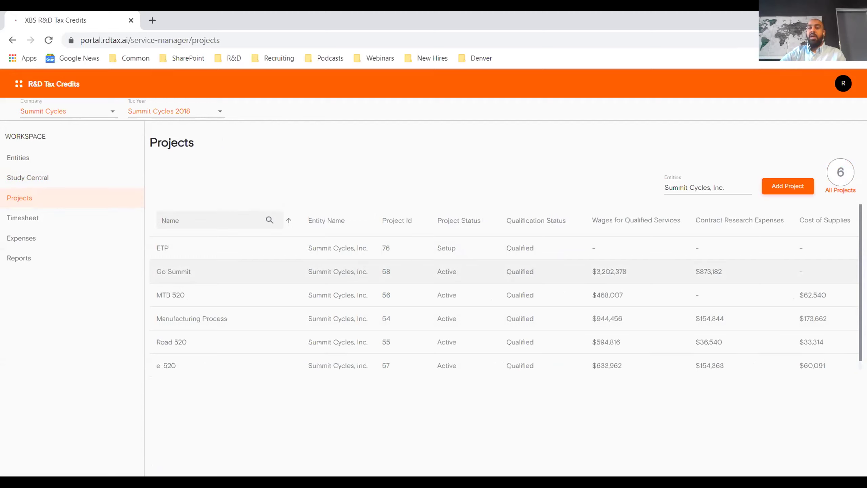
click(705, 182)
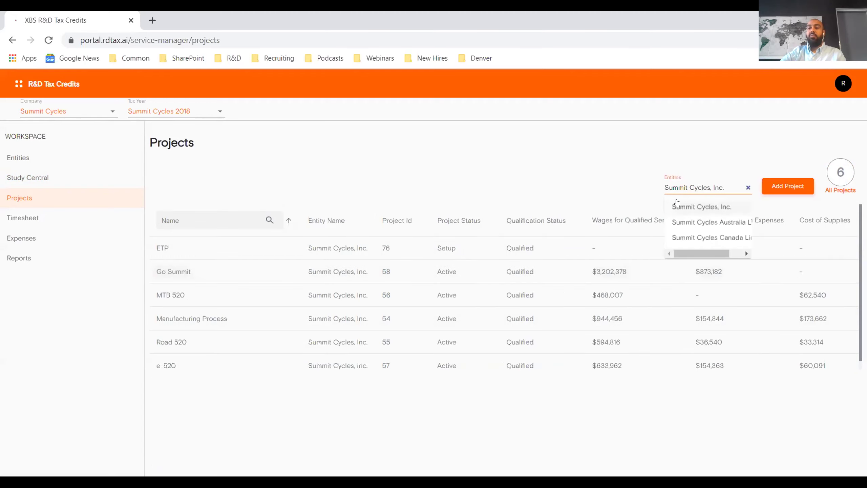
click(691, 222)
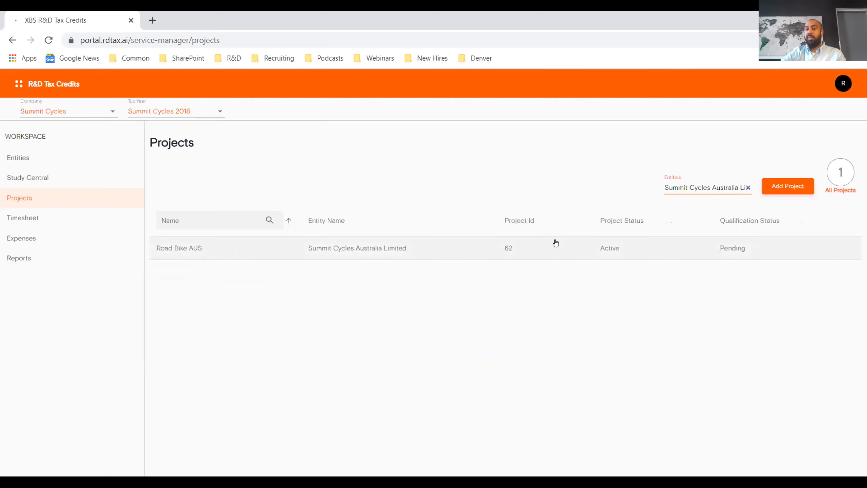
click(684, 187)
click(695, 238)
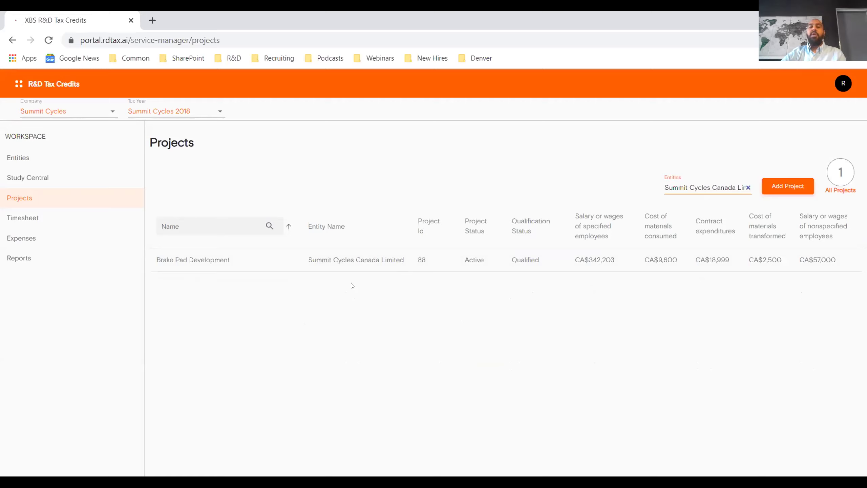
Open Brake Pad Development's qualification questionnaire and review its criteria, all answered Yes.
click(370, 260)
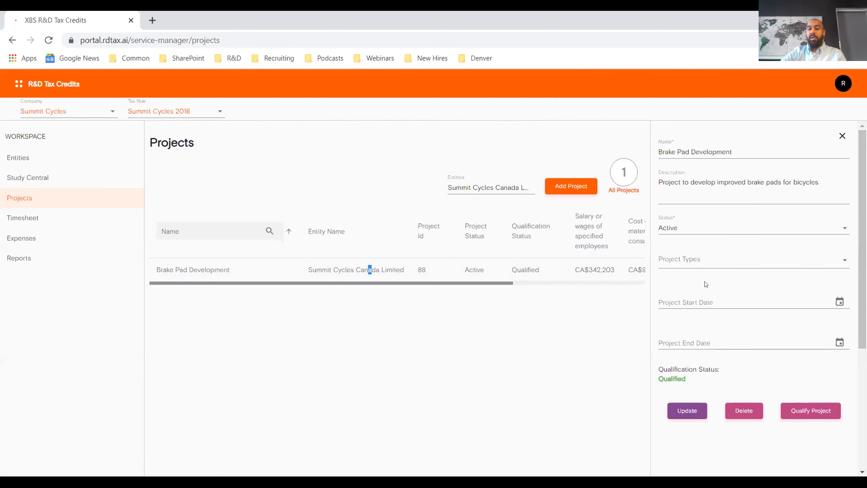
click(798, 410)
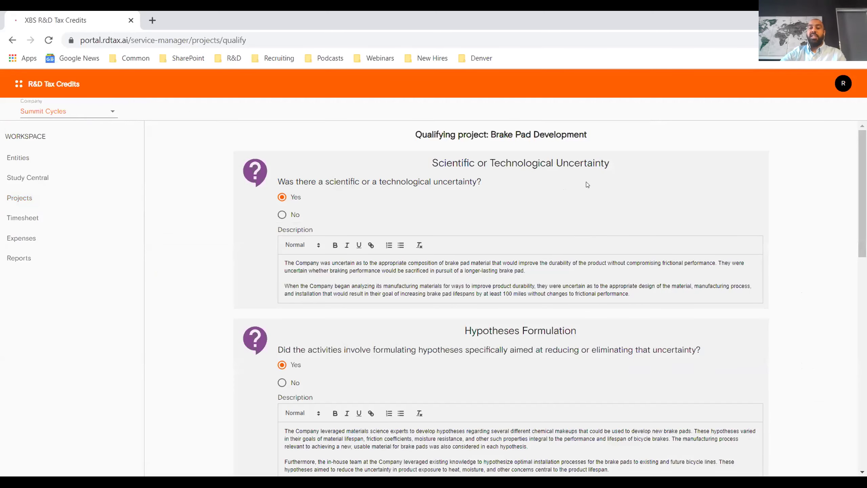
scroll(556, 204, down, 3)
scroll(484, 155, up, 3)
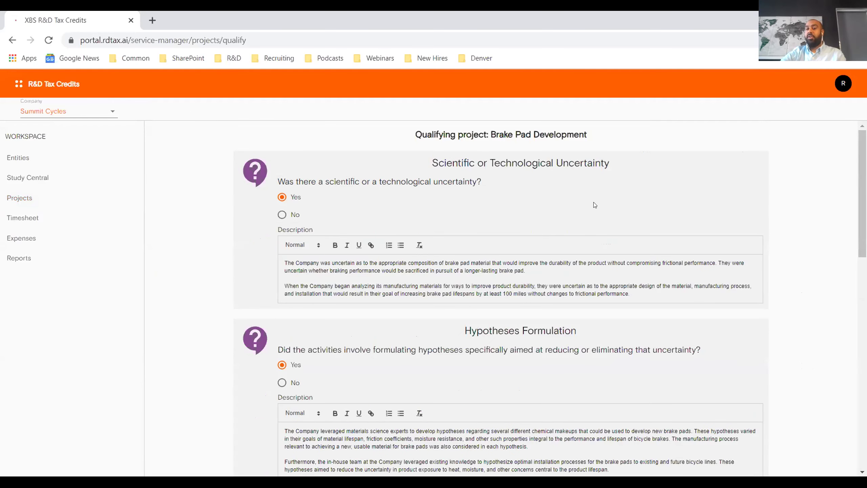
scroll(587, 202, down, 2)
scroll(420, 141, down, 1)
scroll(553, 191, down, 2)
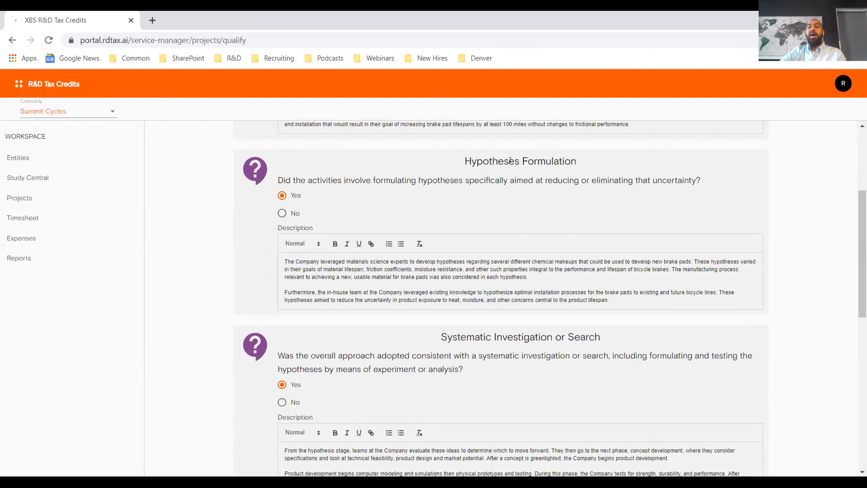
scroll(429, 258, down, 3)
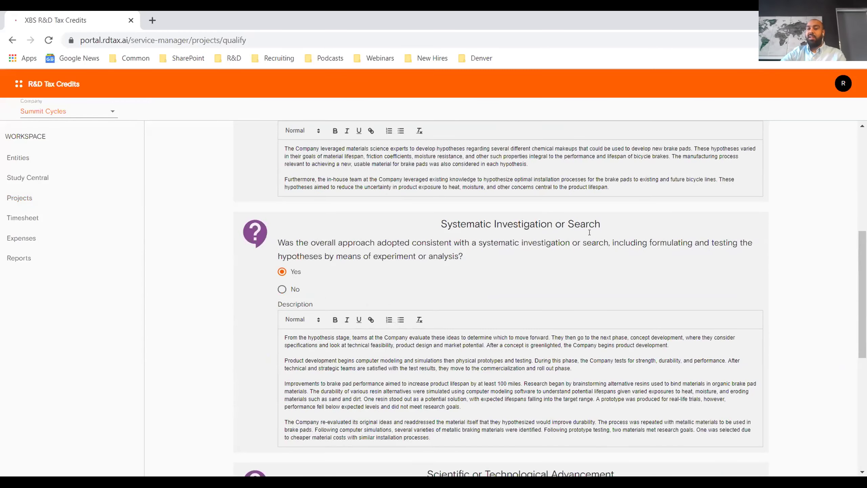
scroll(585, 244, down, 2)
scroll(512, 376, down, 8)
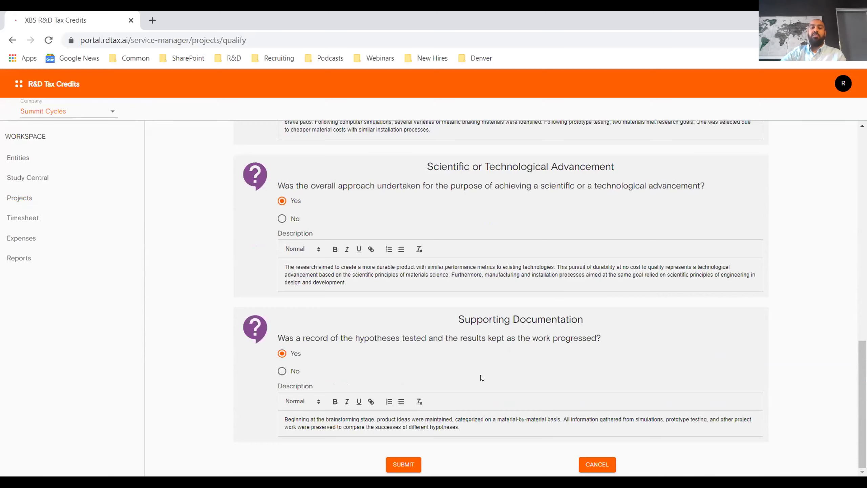
scroll(444, 364, up, 2)
scroll(444, 333, up, 18)
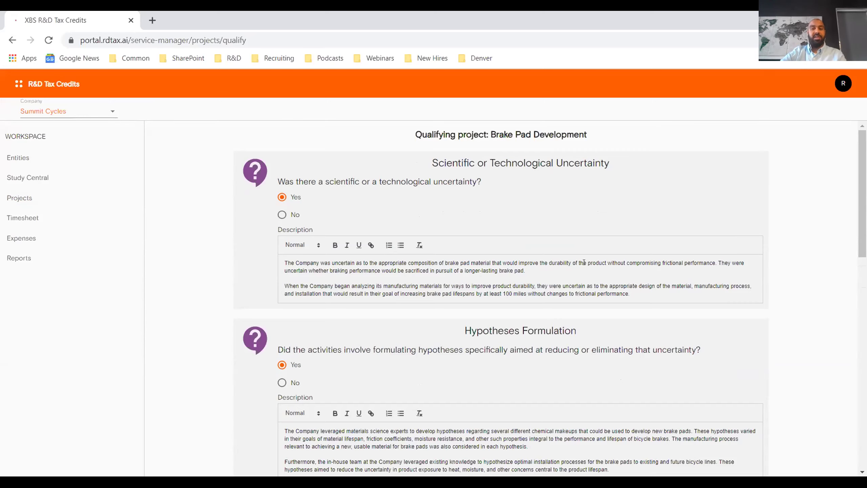
Cancel the Brake Pad Development questionnaire without submitting it.
scroll(739, 339, down, 8)
scroll(738, 336, down, 6)
click(594, 466)
Filter projects to Summit Cycles, Inc. and start qualifying the Go Summit project.
click(739, 183)
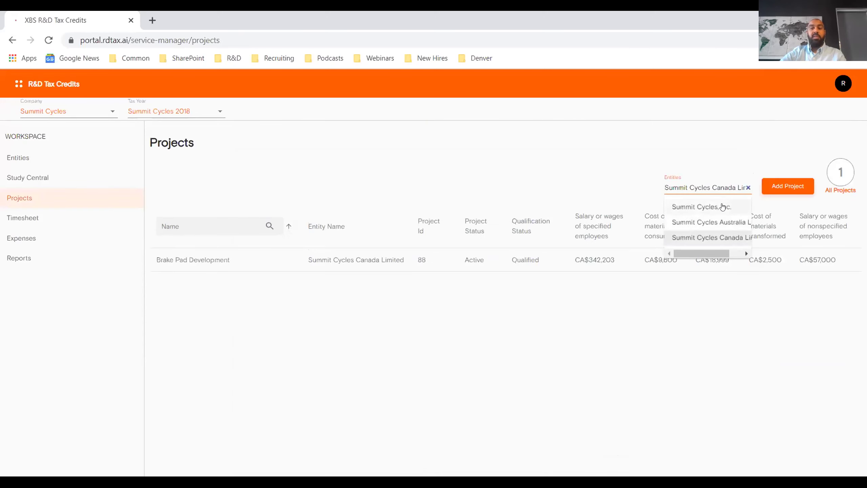
click(724, 204)
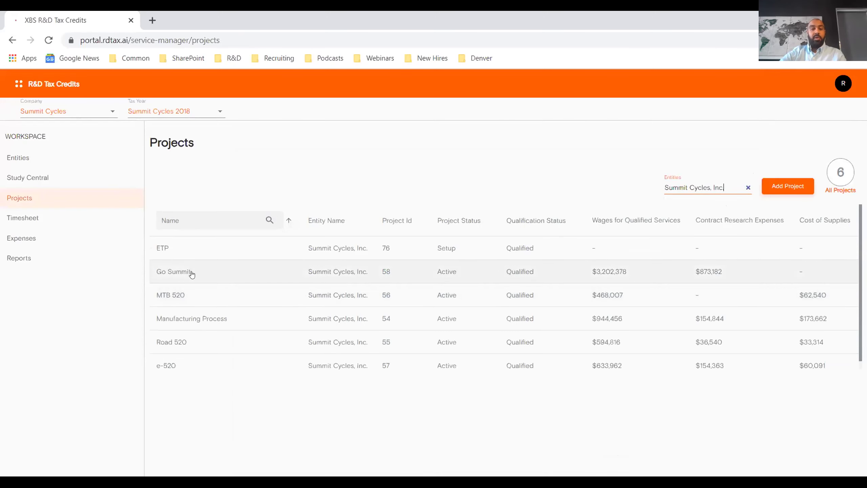
click(263, 283)
click(810, 410)
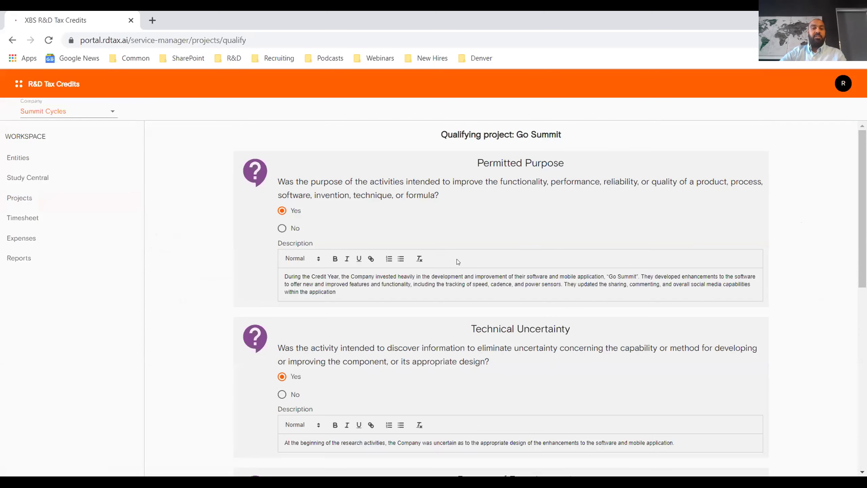
Scroll through Go Summit's questionnaire, with criteria through Technological in Nature answered Yes.
scroll(546, 256, down, 4)
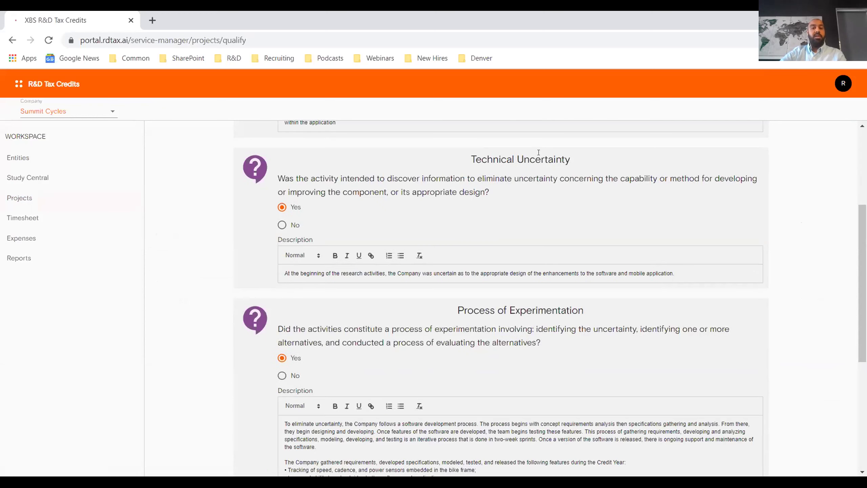
scroll(480, 189, down, 2)
scroll(480, 189, down, 3)
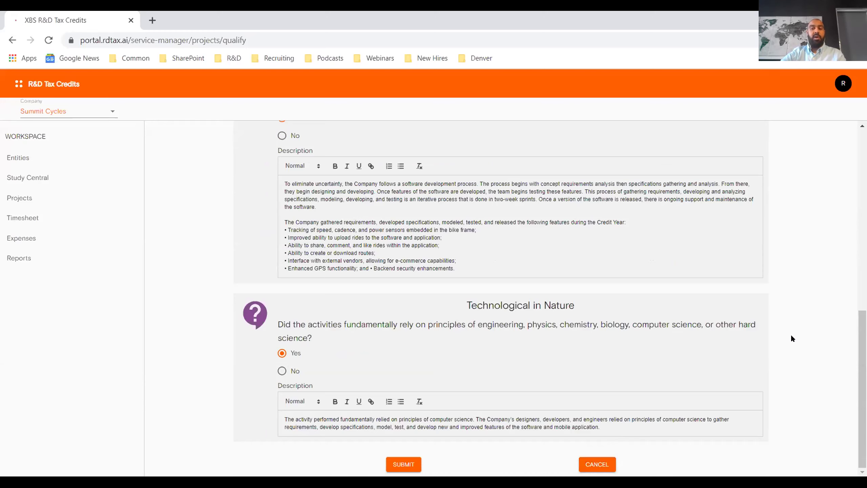
scroll(789, 333, up, 10)
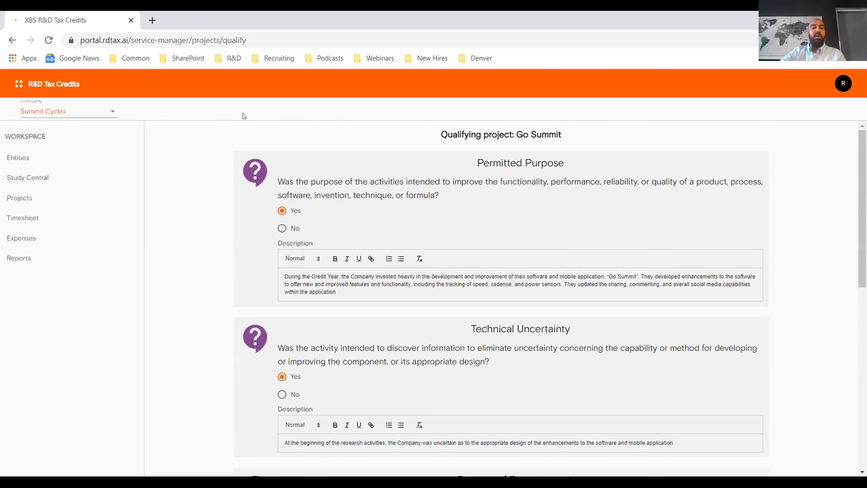
scroll(591, 290, down, 10)
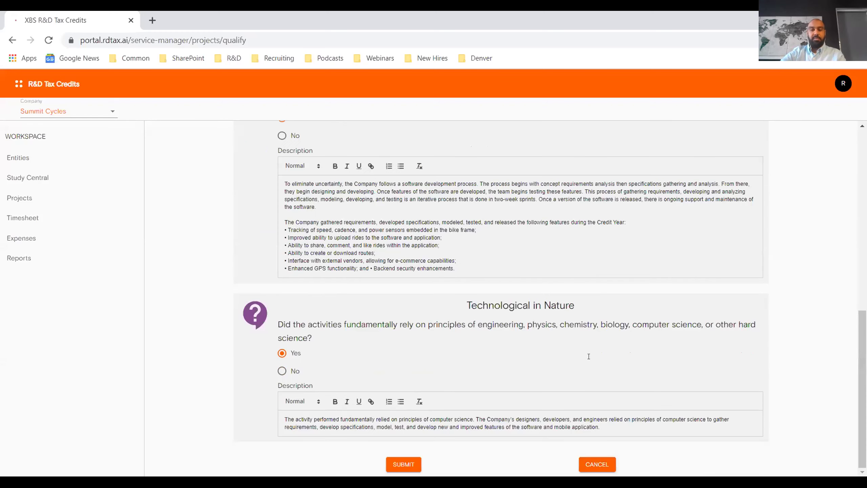
Cancel the Go Summit questionnaire, returning to Summit Cycles, Inc.'s six Qualified projects.
click(604, 467)
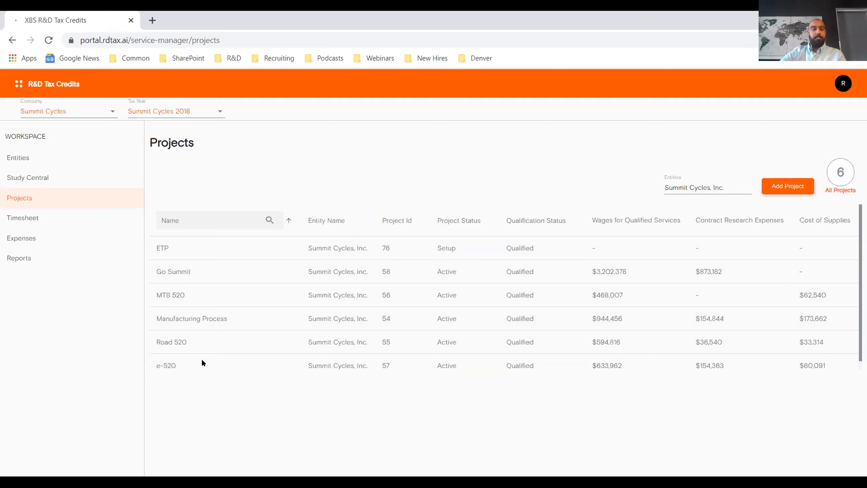
Open the Timesheet page and view the available projects without choosing one.
click(34, 219)
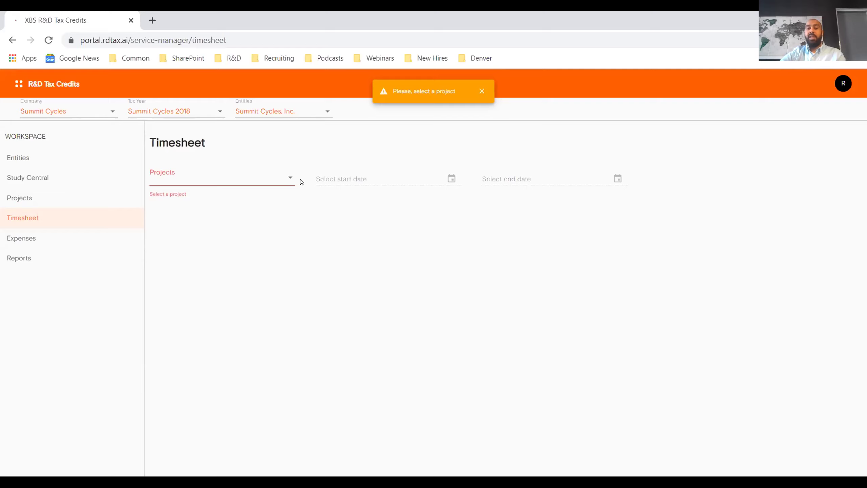
click(291, 178)
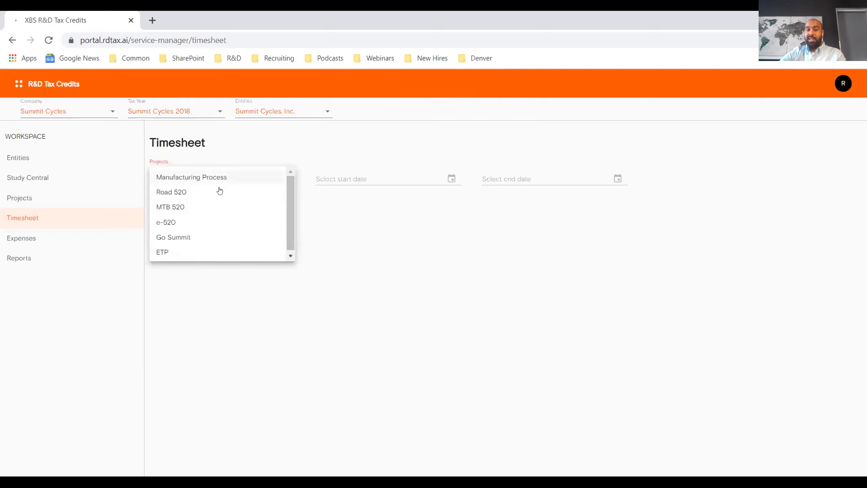
click(381, 189)
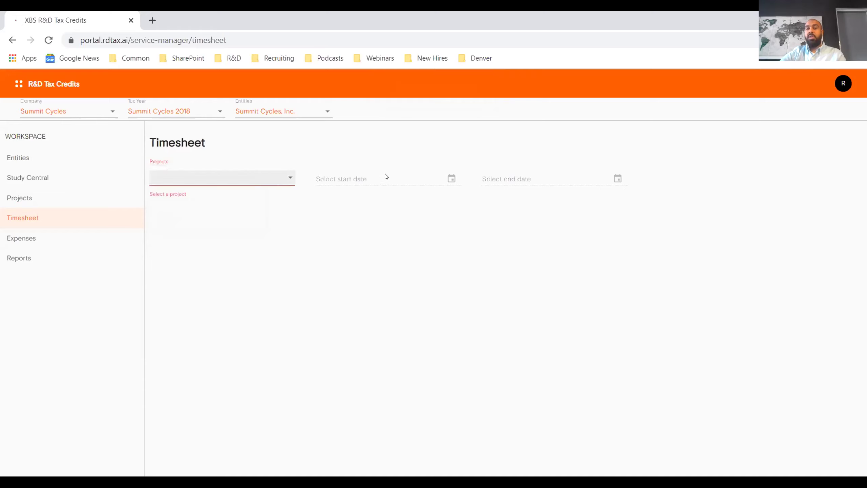
Open the Expenses page showing Summit Cycles, Inc.'s 2018 wages for qualified services by employee.
click(19, 241)
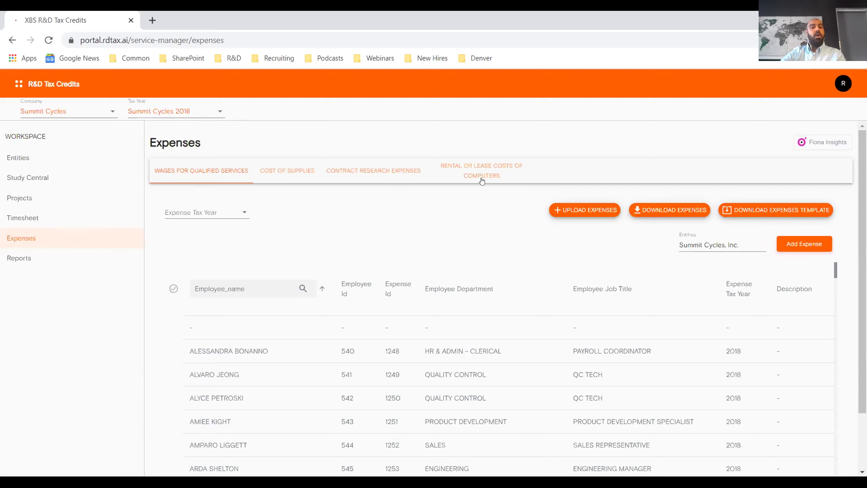
View the Cost of Supplies, Contract Research and Rental or Lease Costs of Computers expense categories.
click(220, 170)
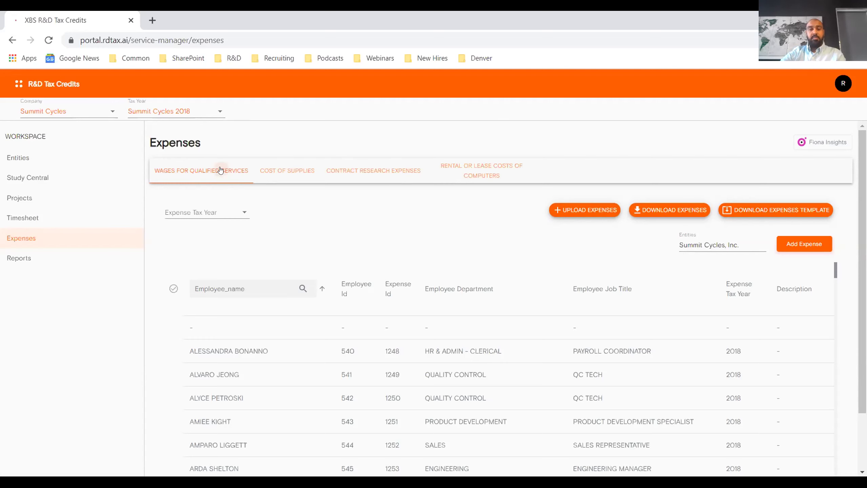
click(300, 170)
scroll(435, 389, down, 5)
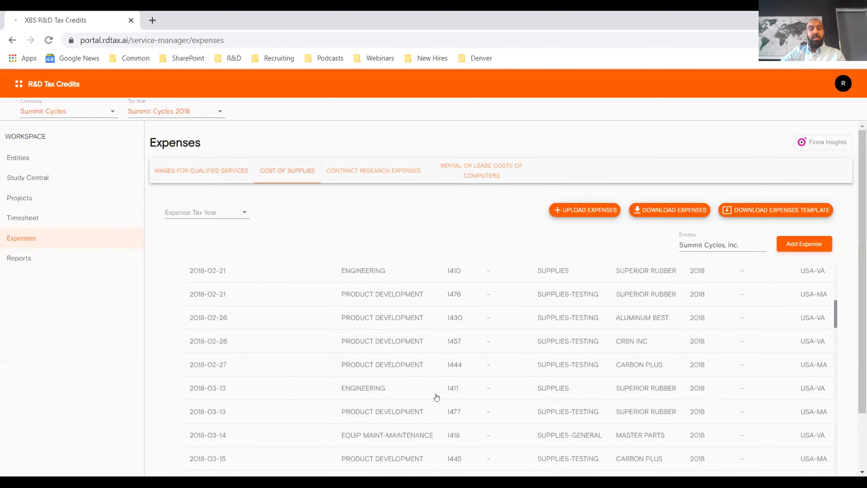
scroll(436, 396, up, 5)
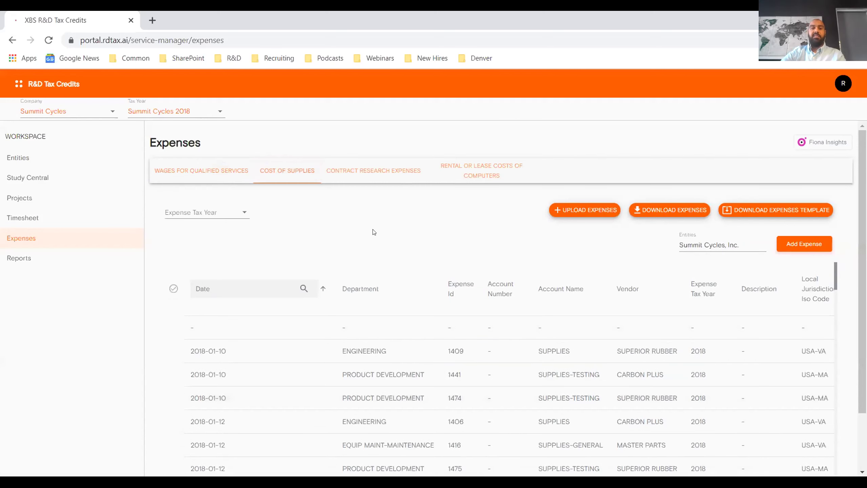
click(373, 172)
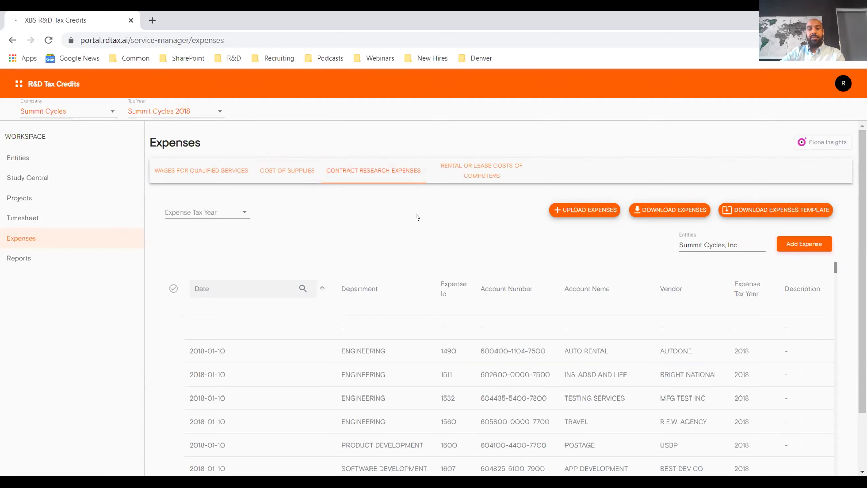
click(459, 173)
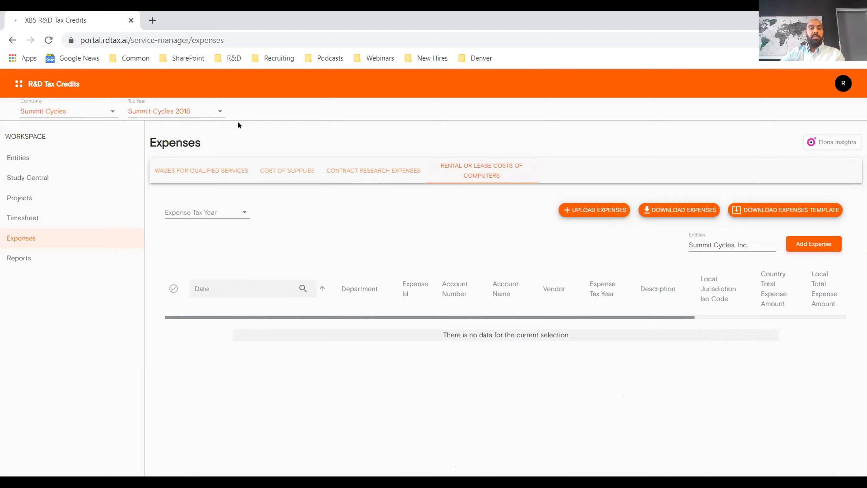
Switch expenses through the Australian and Canadian entities, ending on Summit Cycles, Inc.'s wage rows.
click(728, 244)
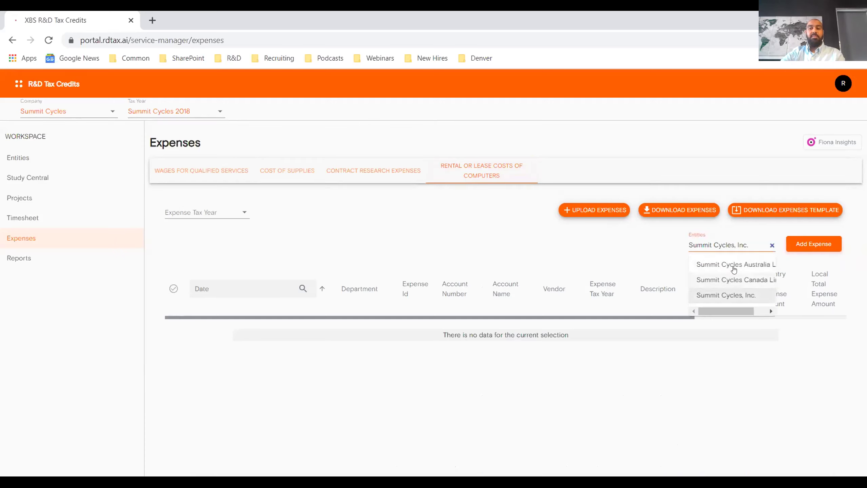
click(732, 263)
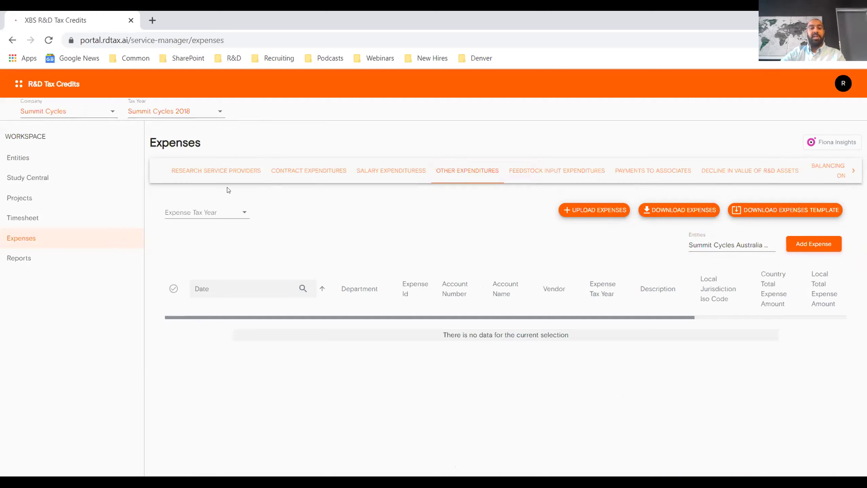
click(213, 173)
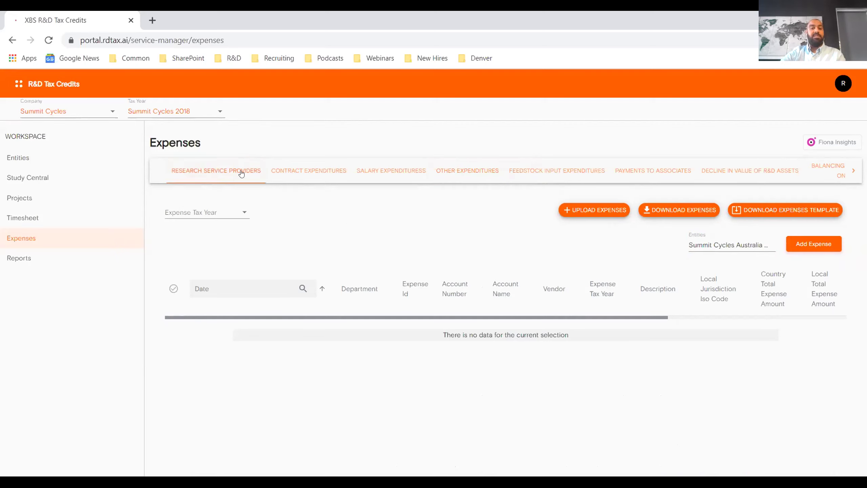
click(737, 245)
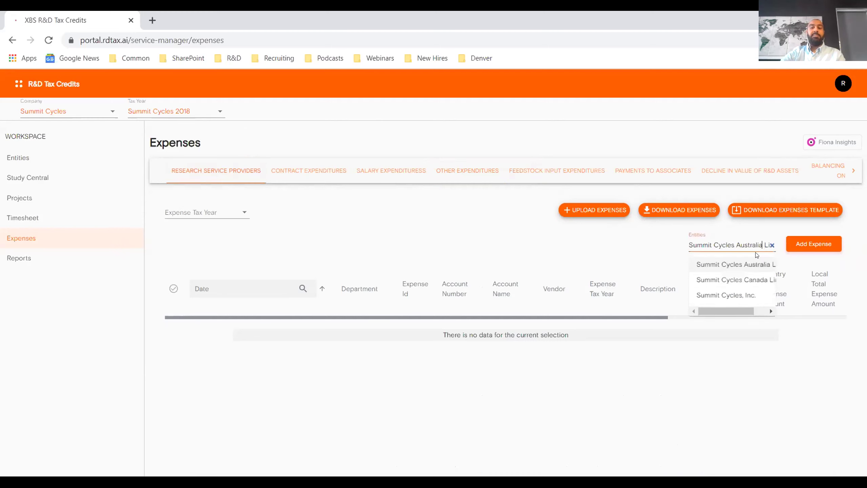
click(739, 279)
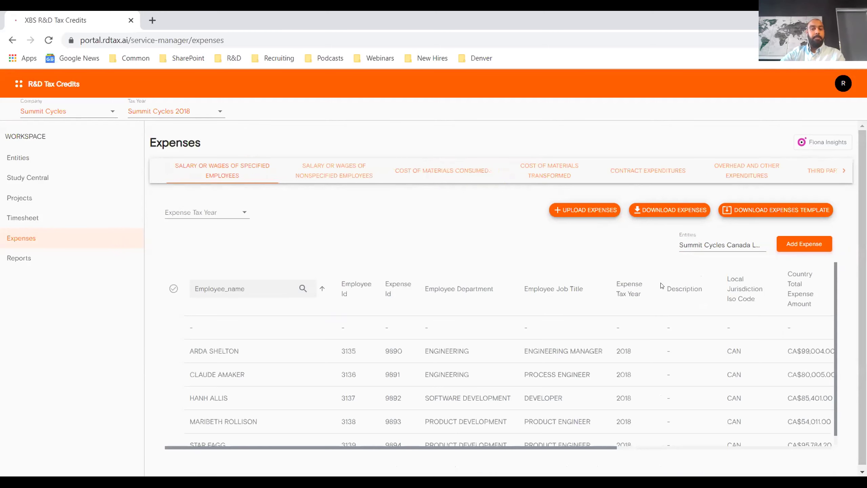
click(729, 241)
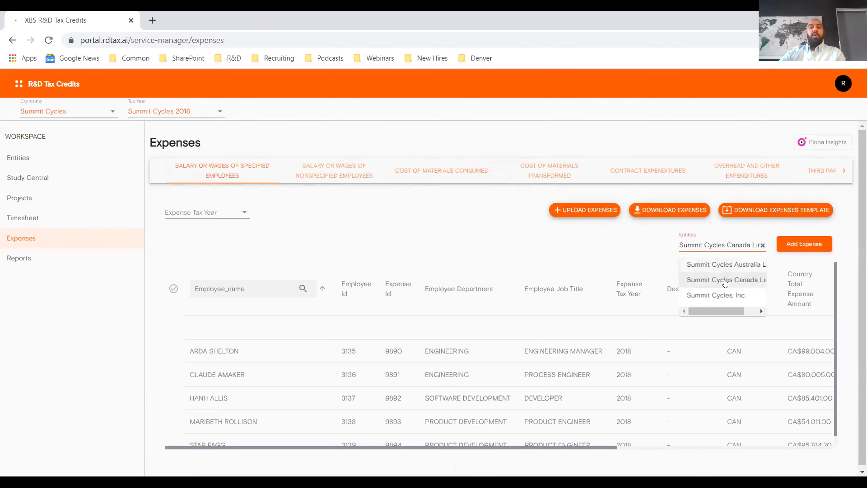
click(725, 294)
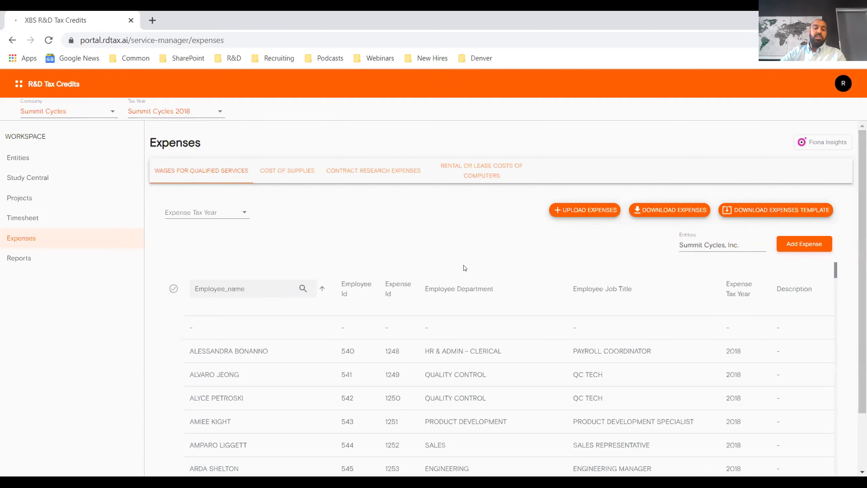
scroll(488, 254, down, 2)
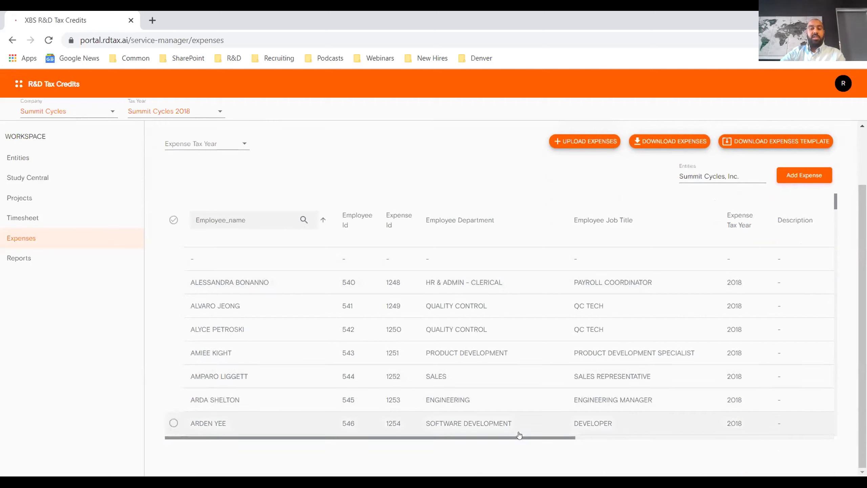
drag(527, 437, 465, 438)
scroll(595, 422, right, 5)
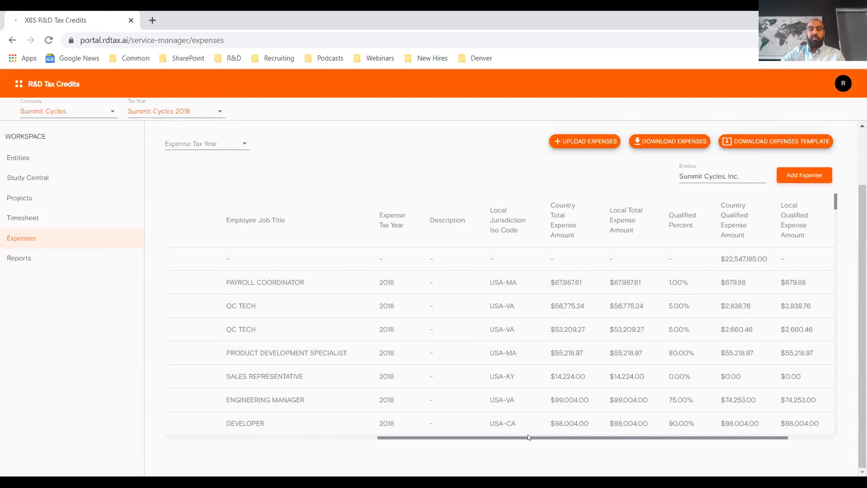
drag(527, 434, 231, 464)
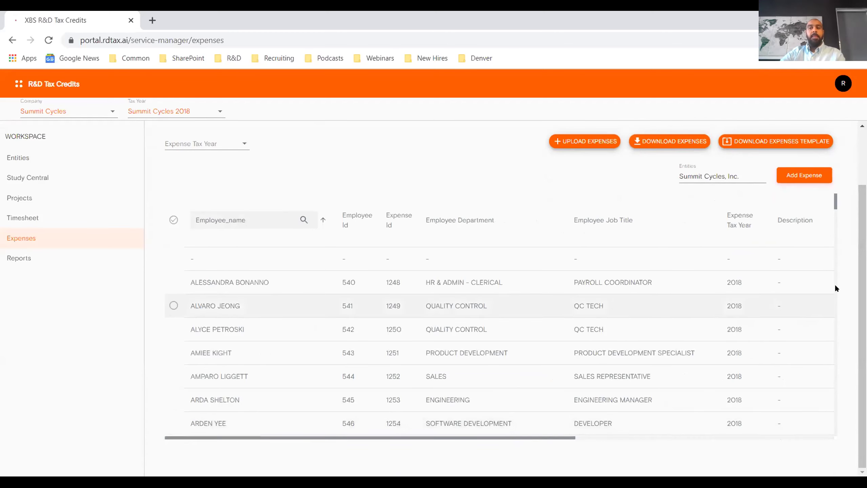
scroll(822, 304, up, 2)
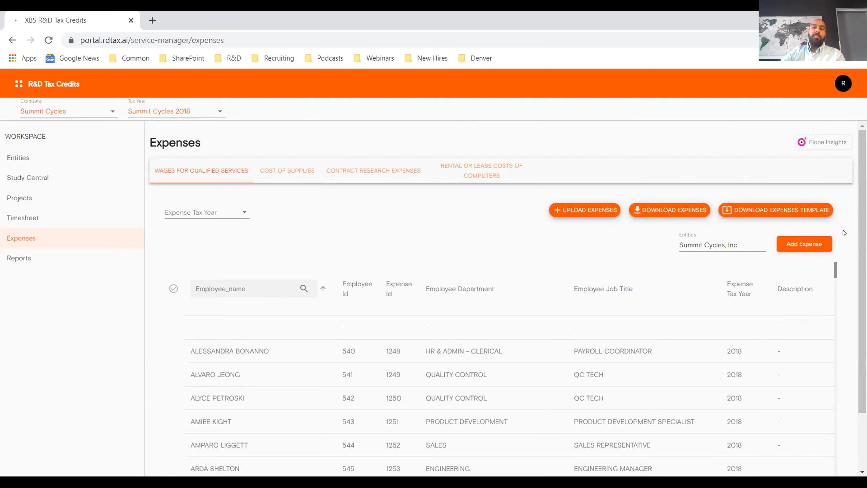
Open Fiona Insights analytics, flagging 4 employees out of range and 3 jurisdiction credit alerts.
click(818, 144)
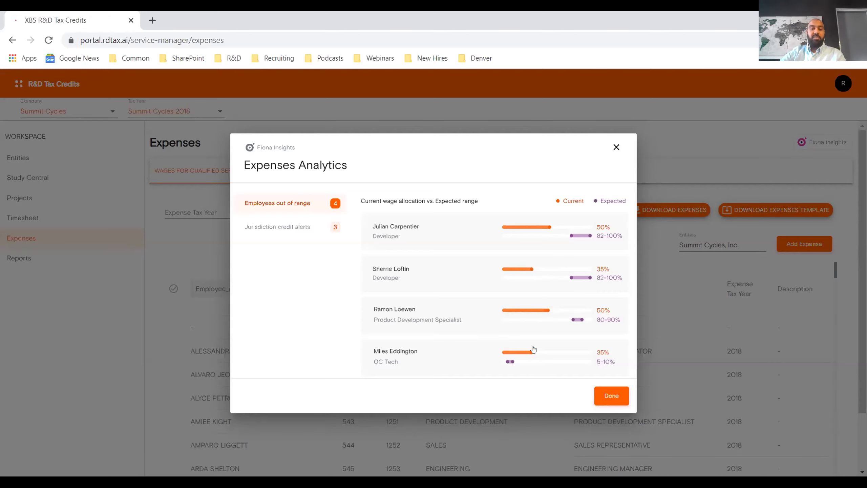
View the Florida, Texas and South Carolina jurisdiction credit alerts, then close the analytics.
click(280, 227)
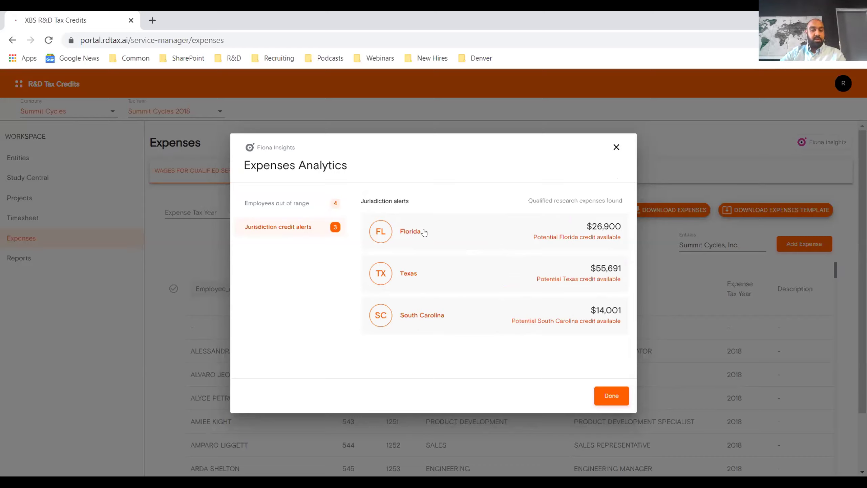
click(611, 398)
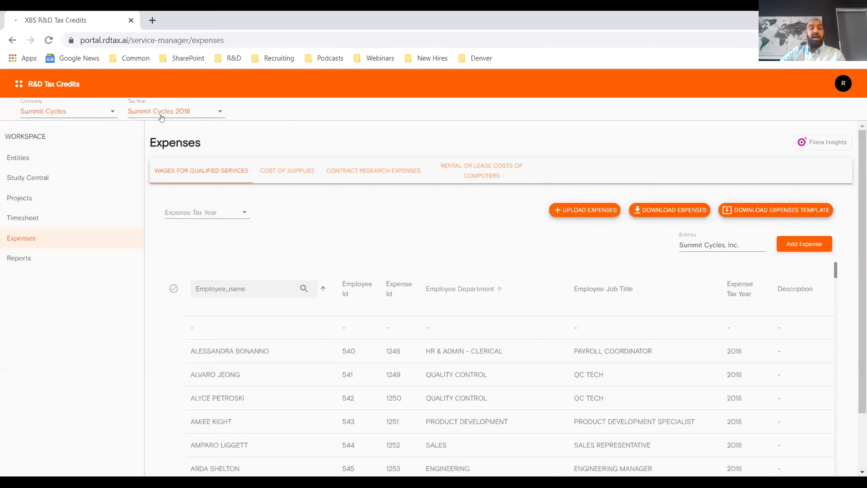
In Reports, filter to study 97 and open the final Summit Cycles 2018 USA Federal ASC Credit report.
click(32, 260)
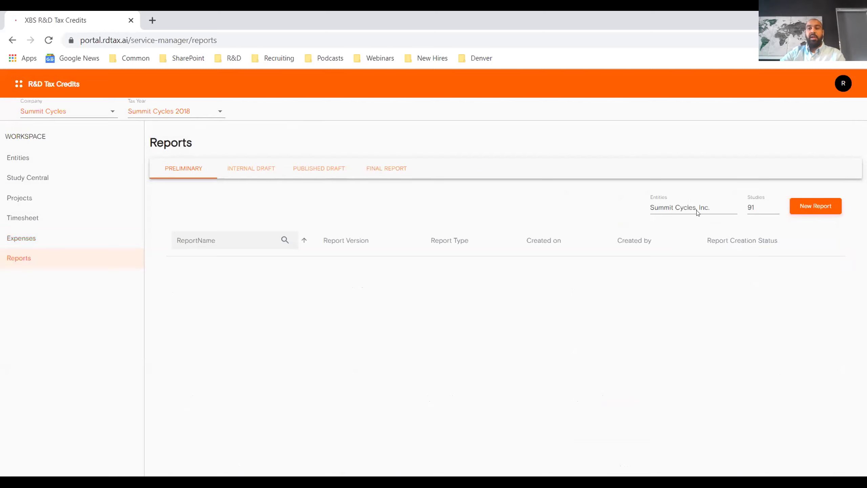
click(750, 208)
click(760, 273)
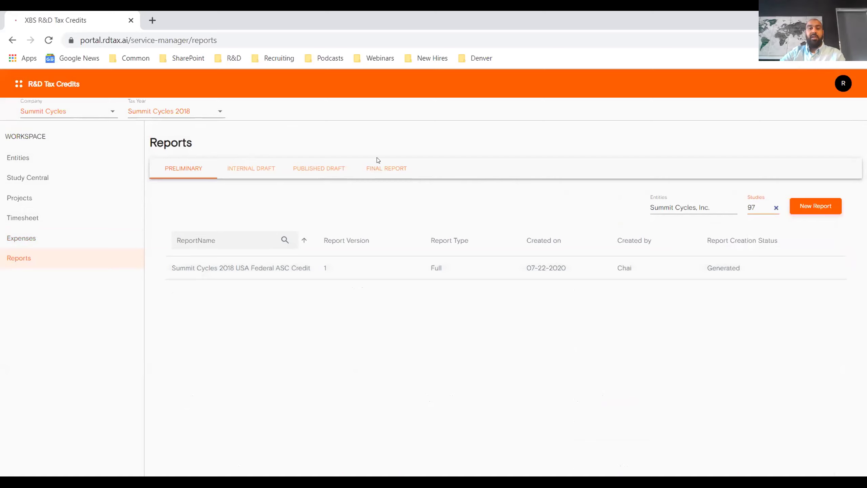
click(379, 168)
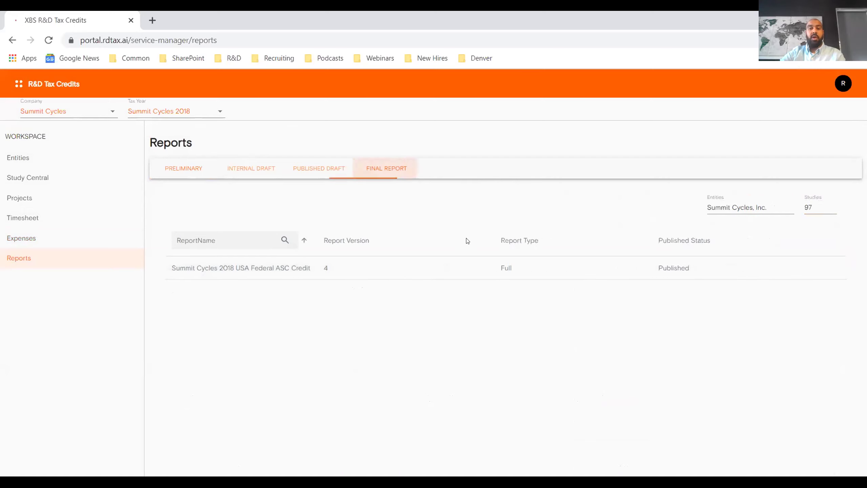
click(357, 270)
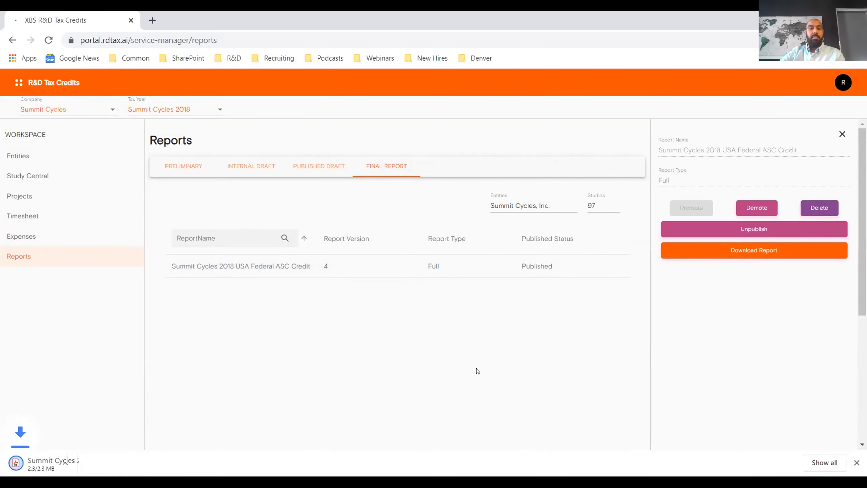
Scroll the downloaded PDF from page 3 to page 11, showing $530,546.97 Total Qualified Research Expenses.
scroll(532, 261, down, 15)
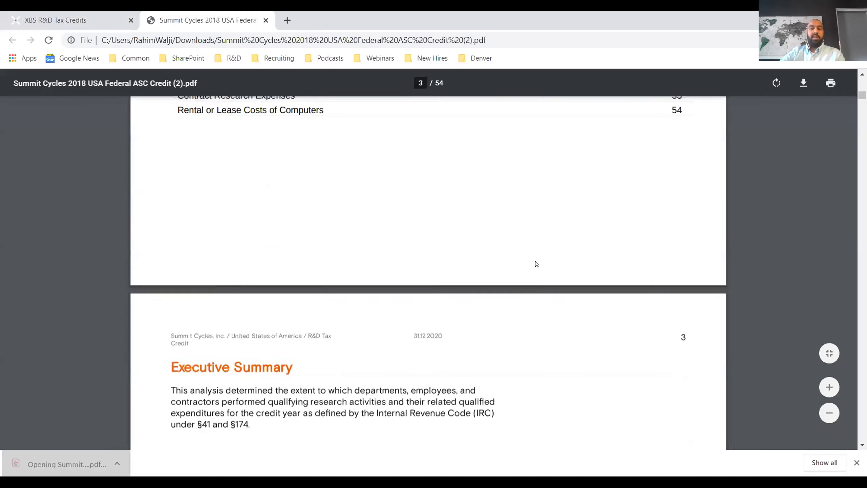
scroll(536, 262, down, 20)
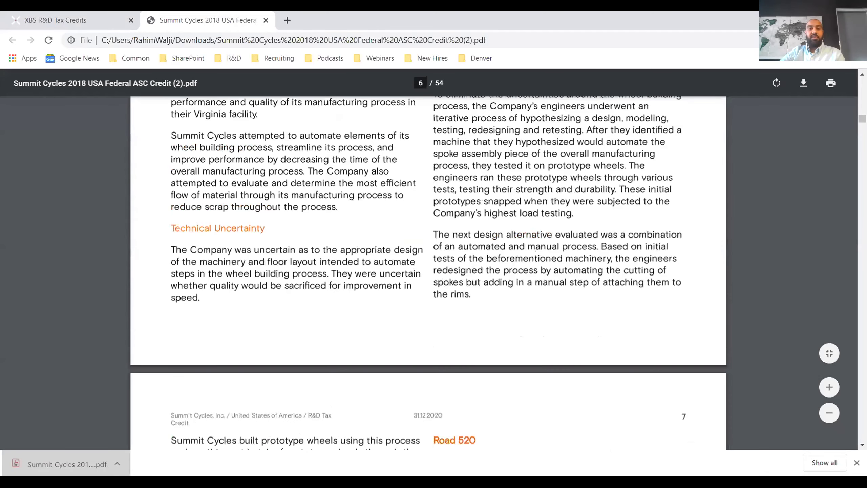
scroll(534, 249, down, 20)
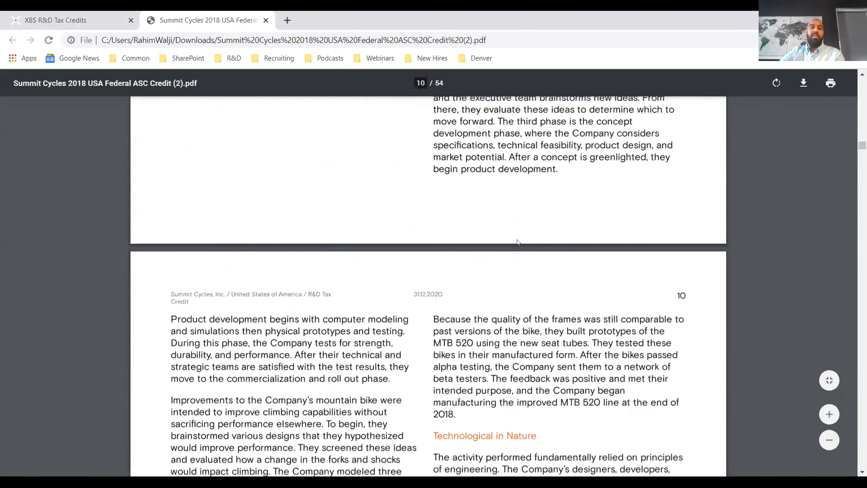
scroll(520, 242, down, 15)
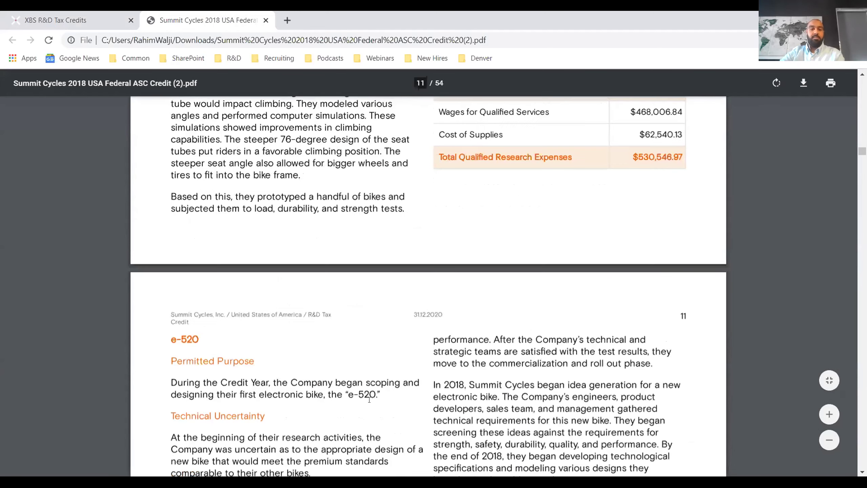